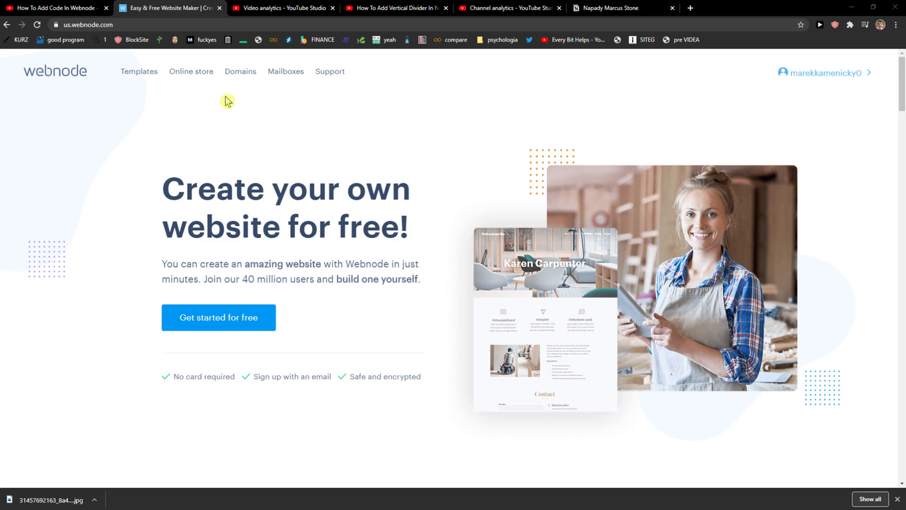
# Step: Follow the webnode.com link in the YouTube video description to the new Webnode tab
pyautogui.click(61, 7)
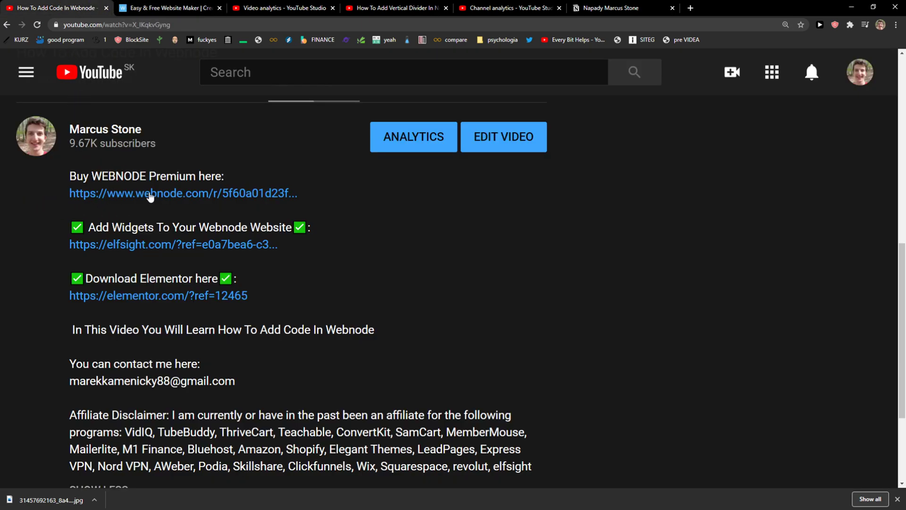
pyautogui.click(179, 195)
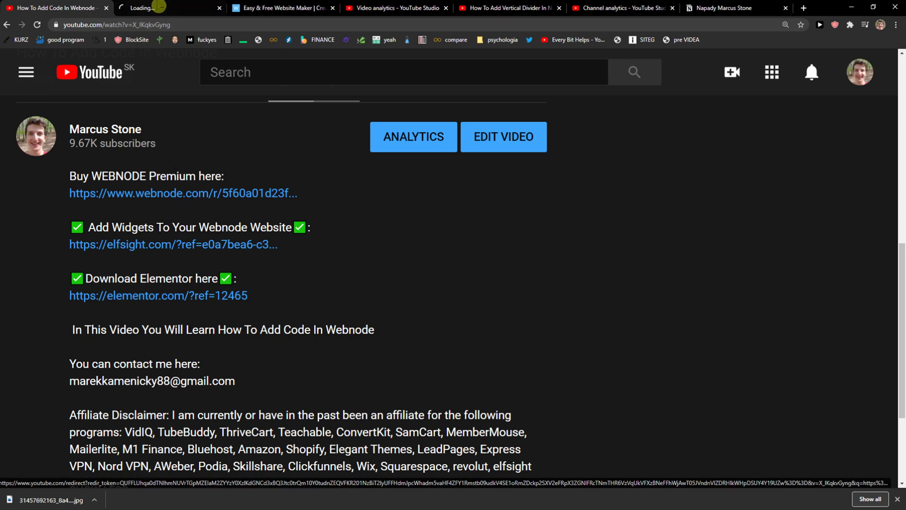
pyautogui.click(207, 7)
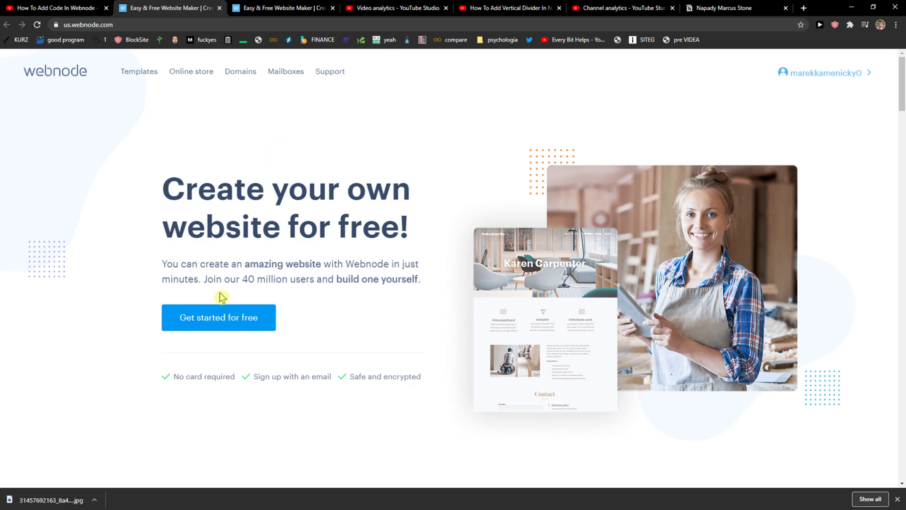
# Step: Start a free website named 'Village' from the Webnode homepage
pyautogui.click(218, 316)
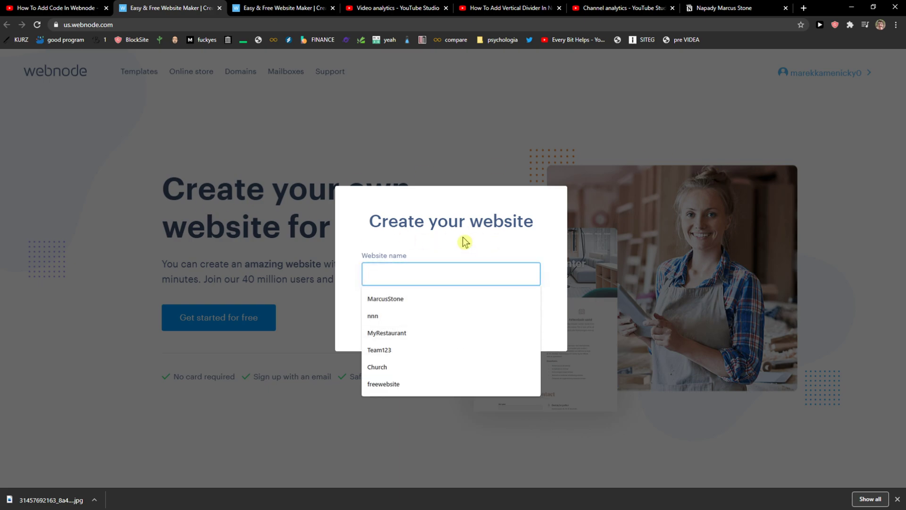
pyautogui.write('Vi')
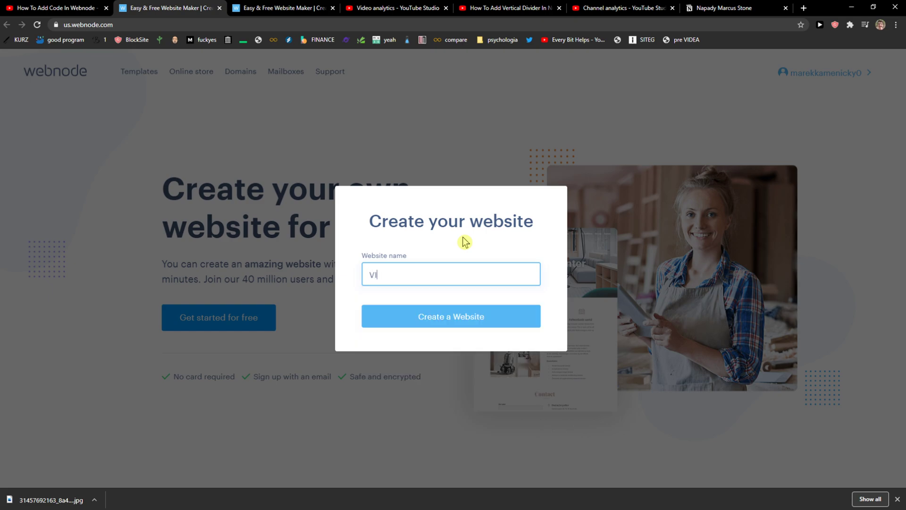
pyautogui.write('llage')
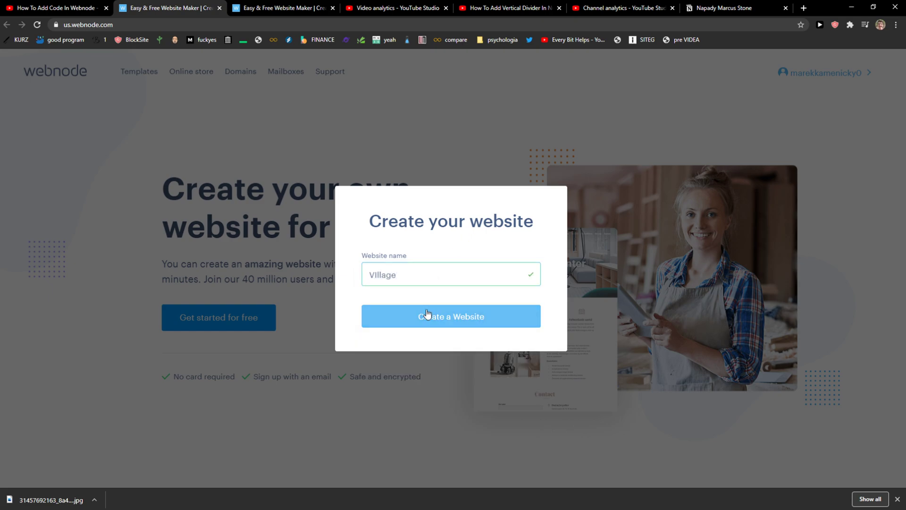
pyautogui.click(427, 311)
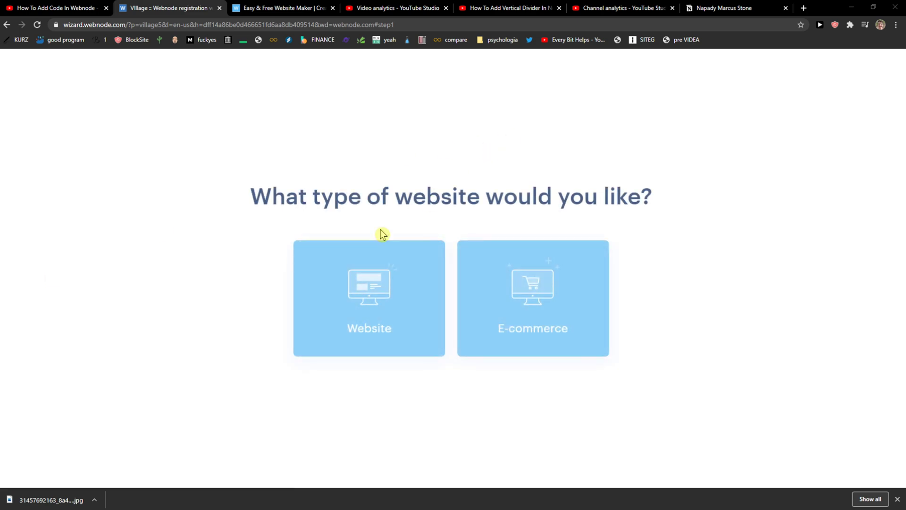
# Step: Choose Website as the site type and pick the Emma's Flowers template from the gallery
pyautogui.click(325, 304)
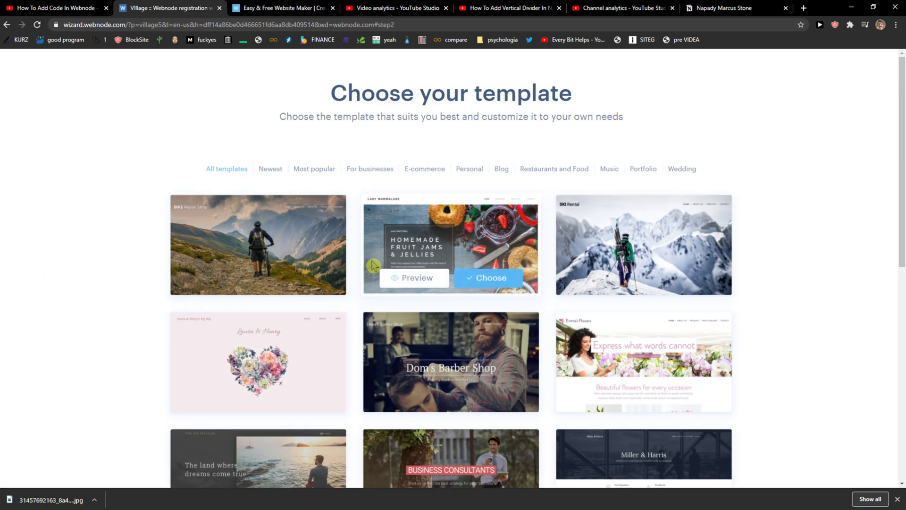
pyautogui.scroll(-2, 546, 218)
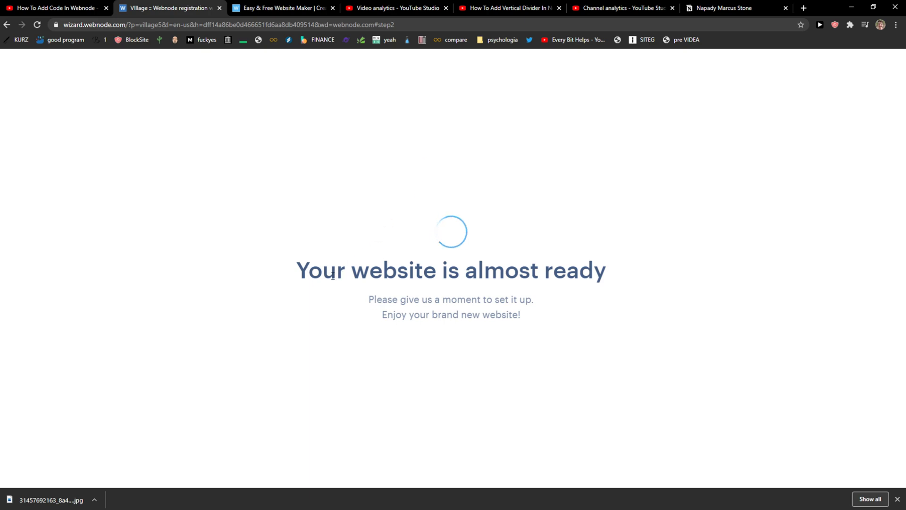
pyautogui.moveTo(337, 271); pyautogui.dragTo(544, 278)
pyautogui.moveTo(606, 272); pyautogui.dragTo(548, 278)
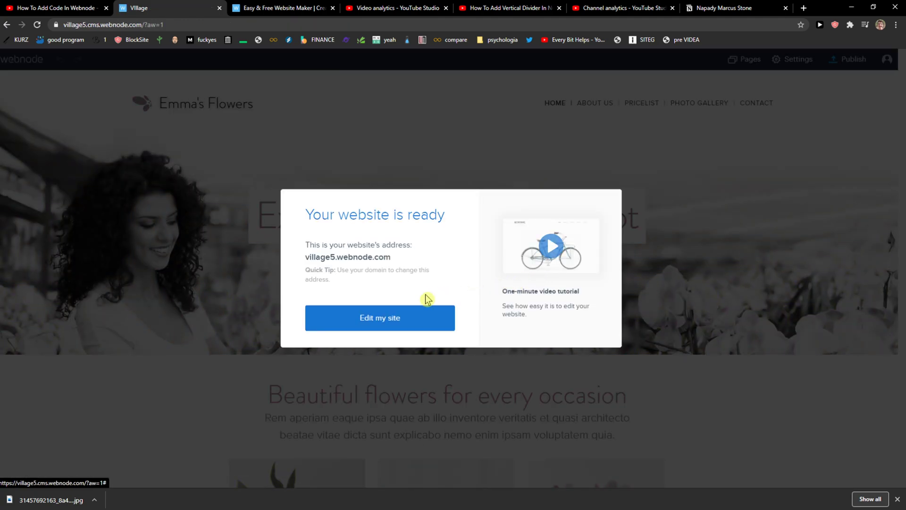
# Step: Open the site in the editor and trim the main heading to 'Express wat words cannot'
pyautogui.click(397, 316)
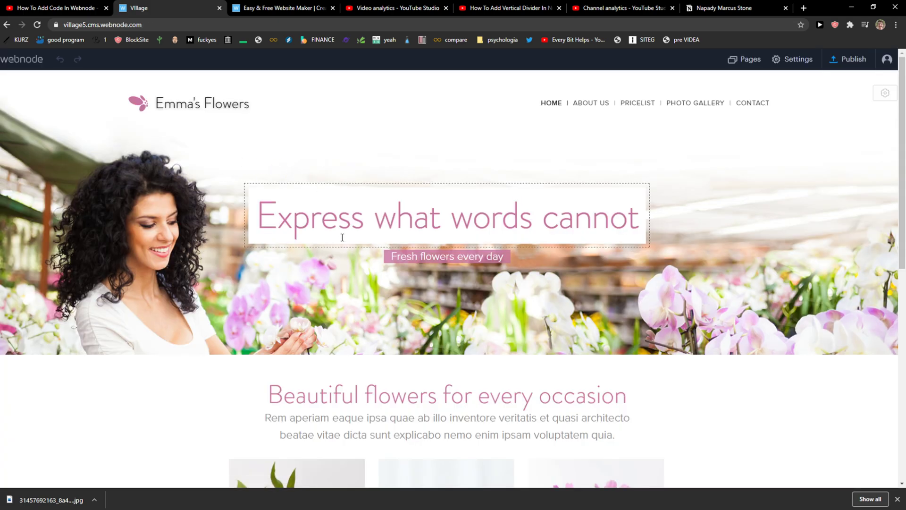
pyautogui.click(396, 208)
pyautogui.press('Delete')
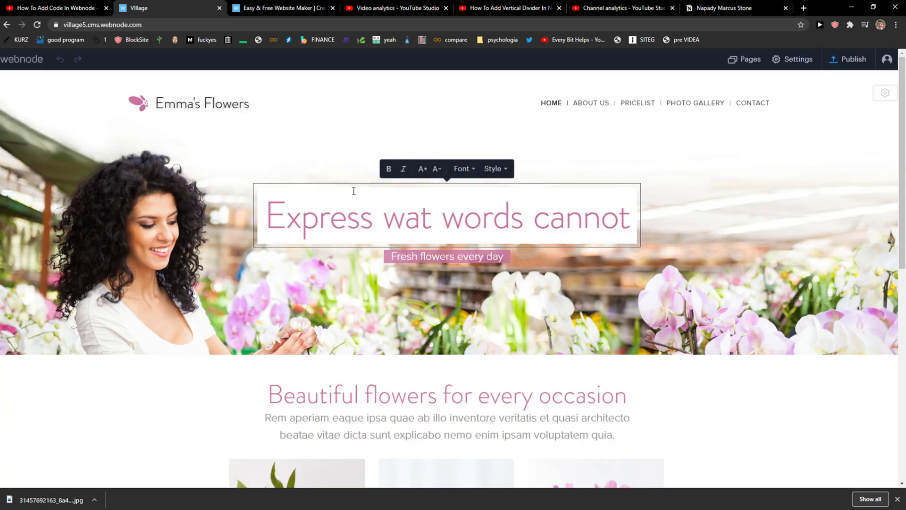
pyautogui.click(487, 258)
pyautogui.click(610, 191)
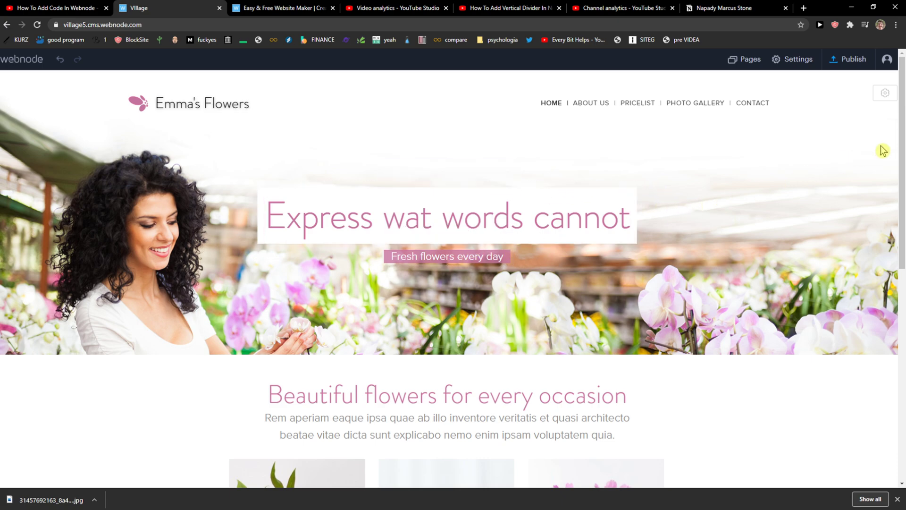
pyautogui.click(894, 98)
pyautogui.click(573, 209)
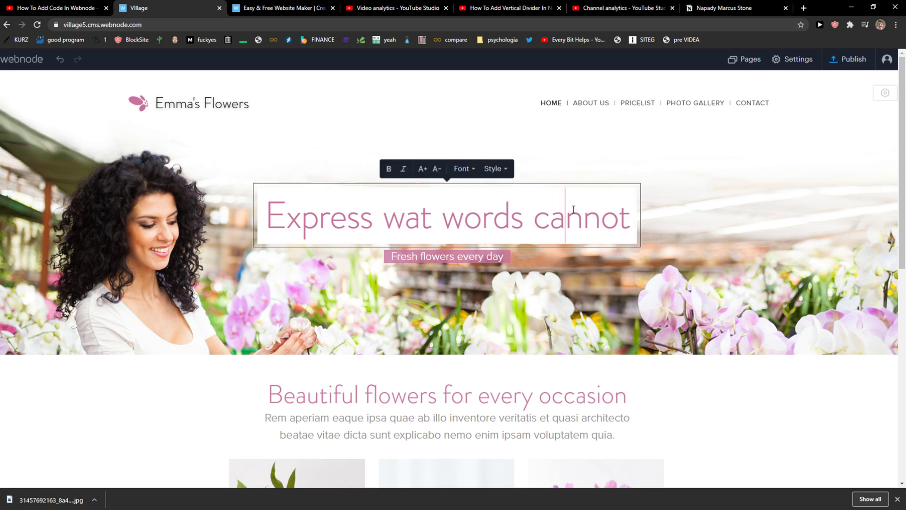
pyautogui.tripleClick(325, 215)
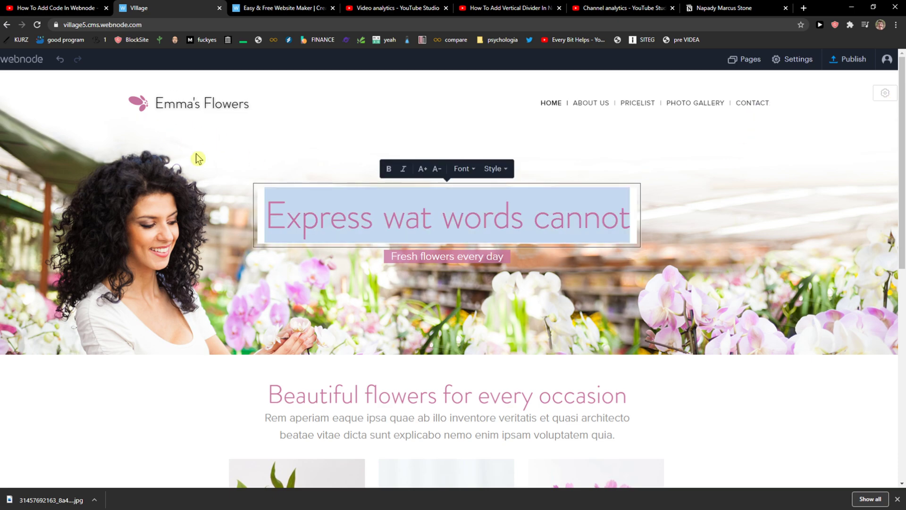
pyautogui.scroll(-1, 224, 173)
pyautogui.scroll(-3, 224, 173)
pyautogui.scroll(3, 224, 174)
pyautogui.click(250, 170)
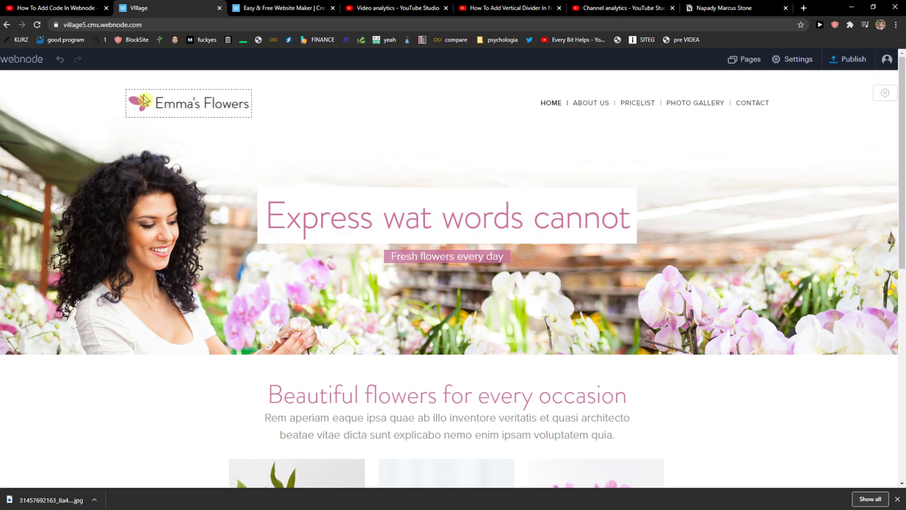
# Step: Replace the logo text with VILLAGE and remove the flower icon from the logo
pyautogui.moveTo(157, 104); pyautogui.dragTo(244, 107)
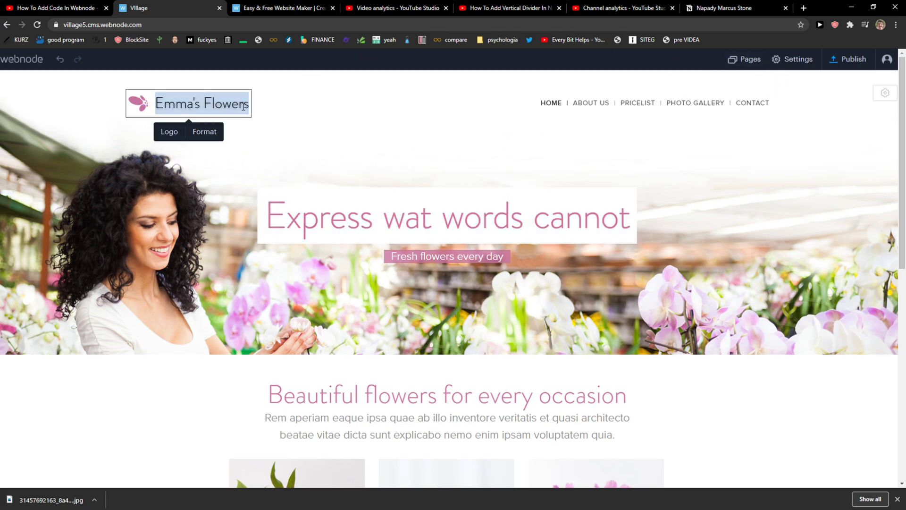
pyautogui.write('VILLAGE')
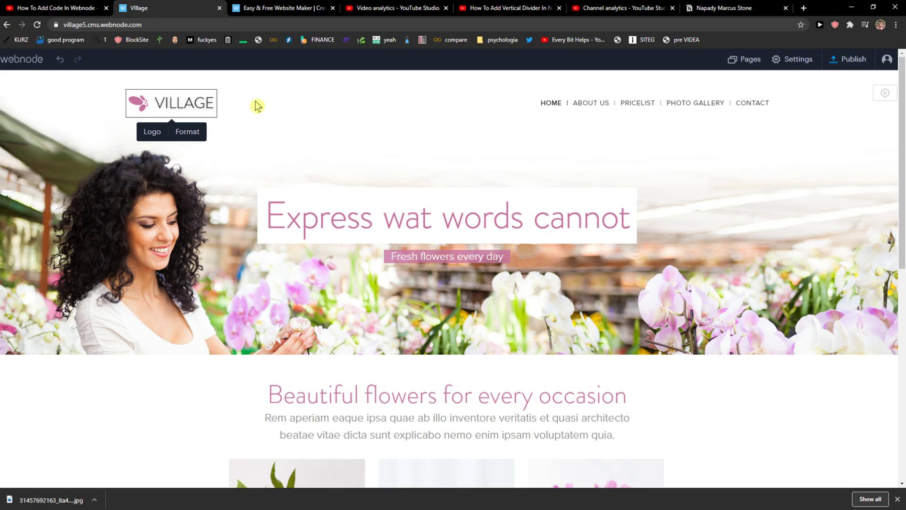
pyautogui.click(152, 131)
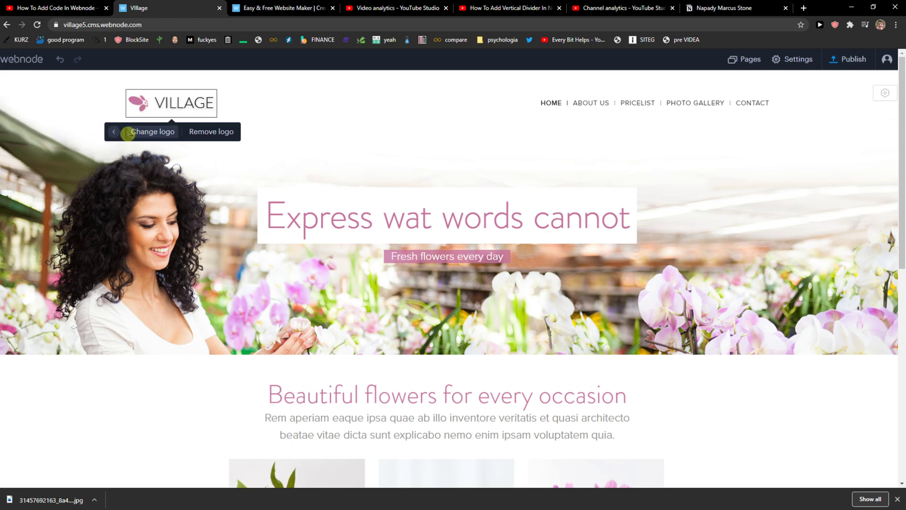
pyautogui.click(161, 134)
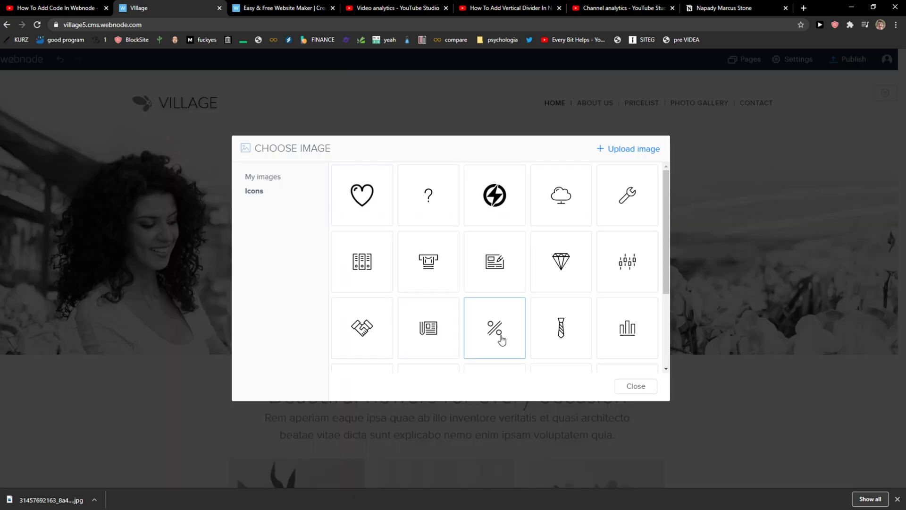
pyautogui.click(636, 386)
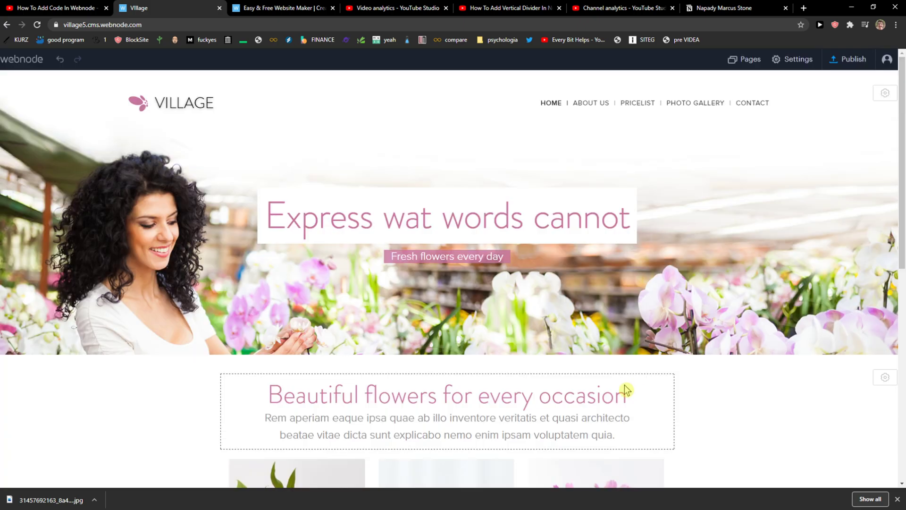
pyautogui.click(161, 136)
pyautogui.click(208, 134)
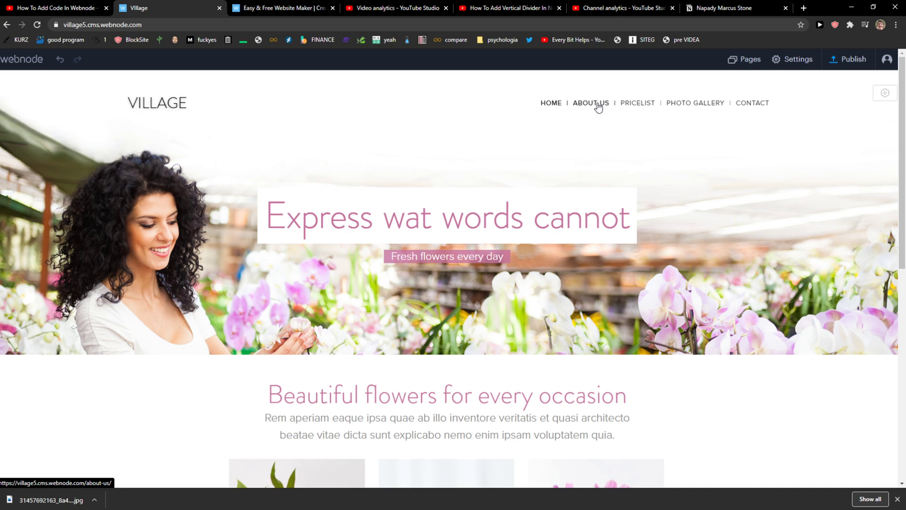
pyautogui.click(748, 61)
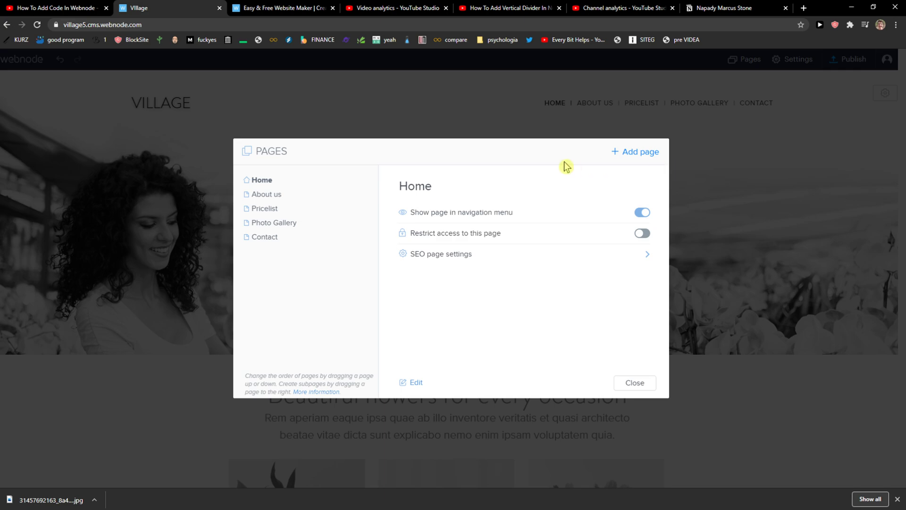
pyautogui.click(268, 197)
pyautogui.click(264, 208)
pyautogui.click(476, 384)
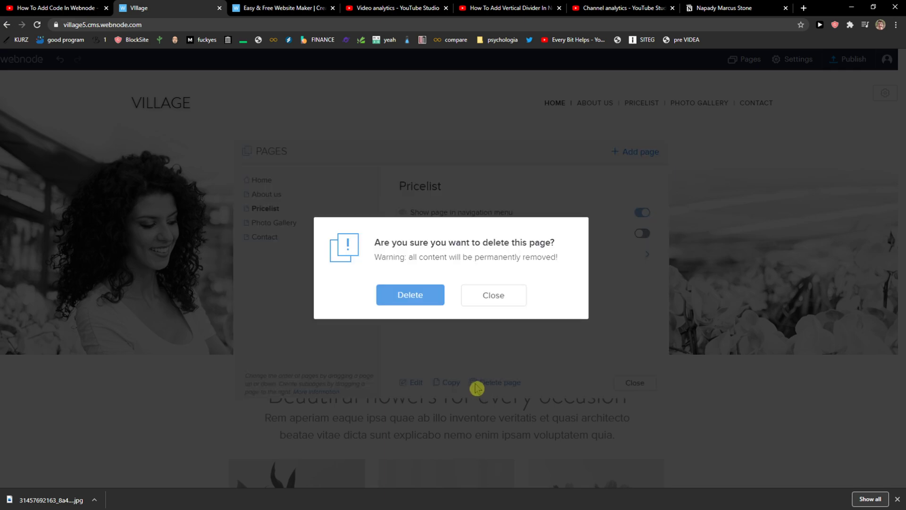
pyautogui.click(406, 295)
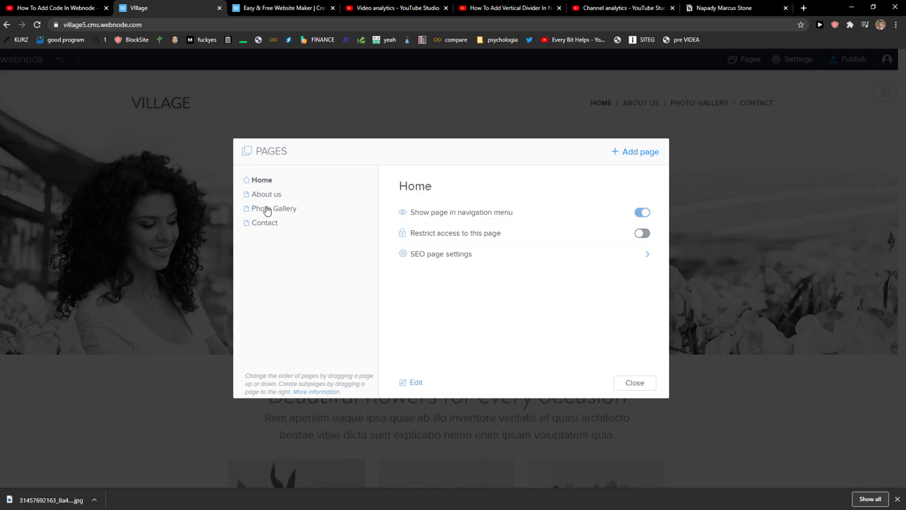
pyautogui.click(268, 209)
pyautogui.click(268, 224)
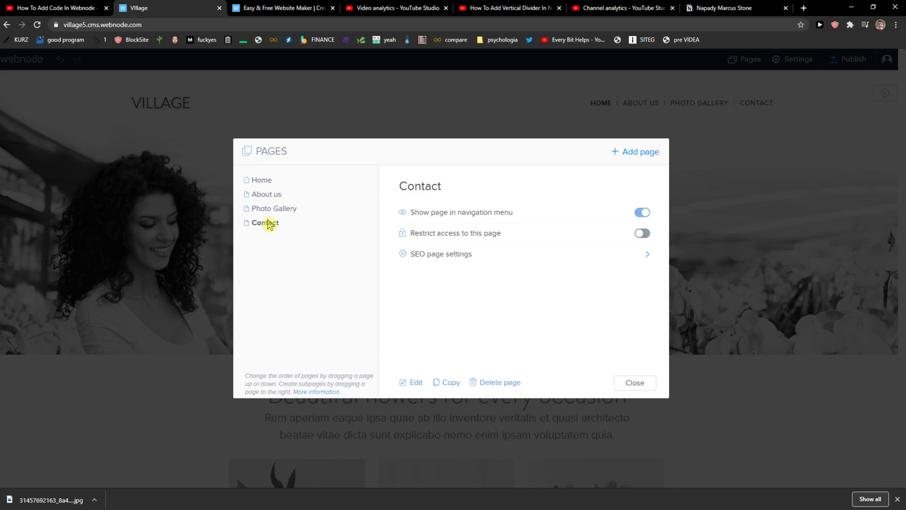
pyautogui.click(271, 197)
pyautogui.tripleClick(278, 200)
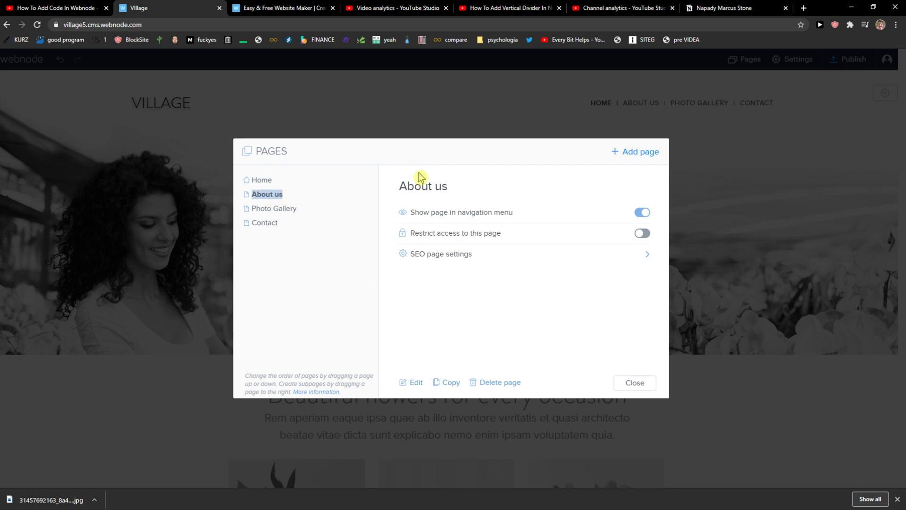
pyautogui.doubleClick(411, 188)
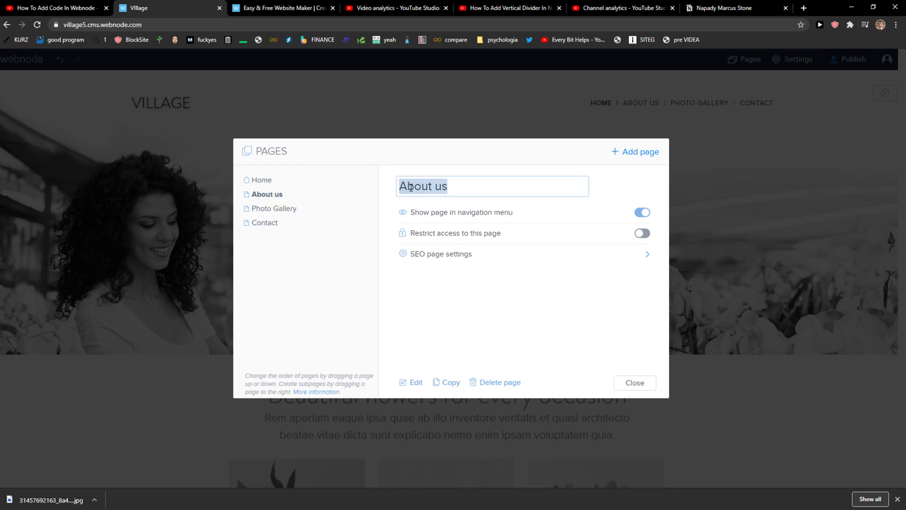
pyautogui.write('Our History')
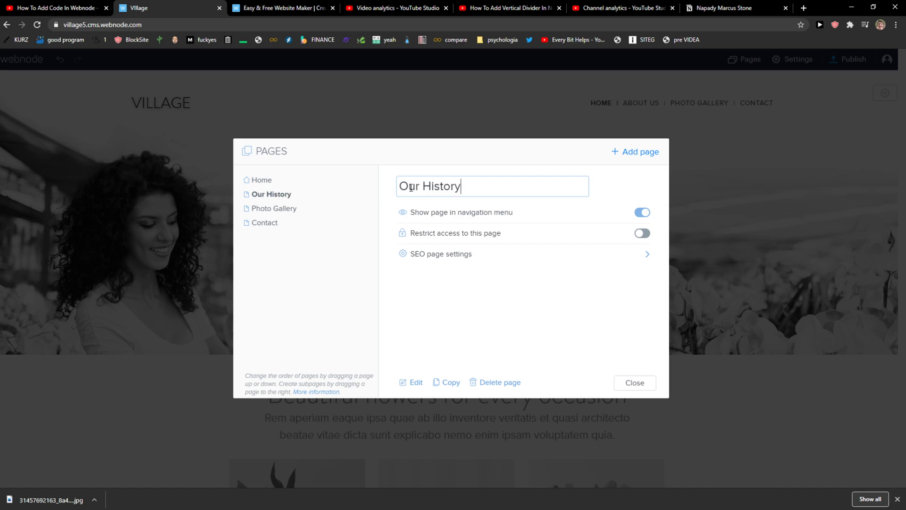
pyautogui.click(269, 265)
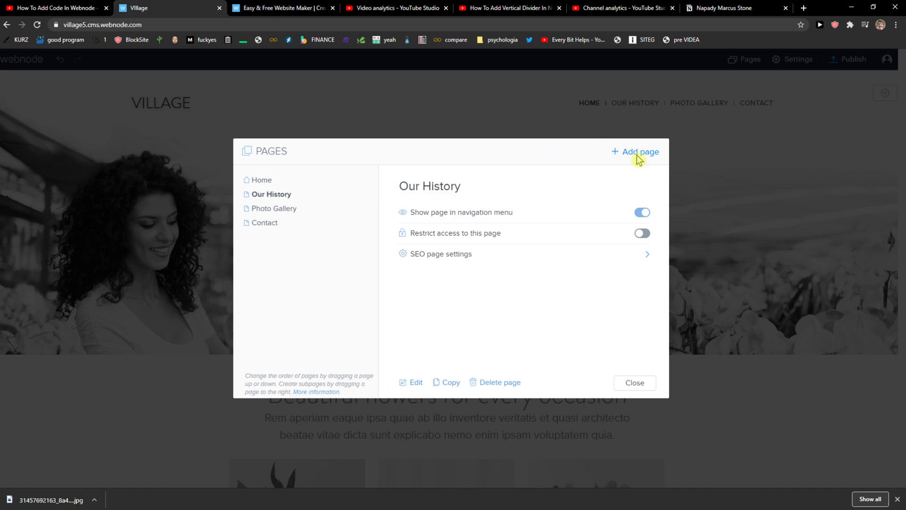
pyautogui.click(638, 160)
pyautogui.scroll(-3, 371, 228)
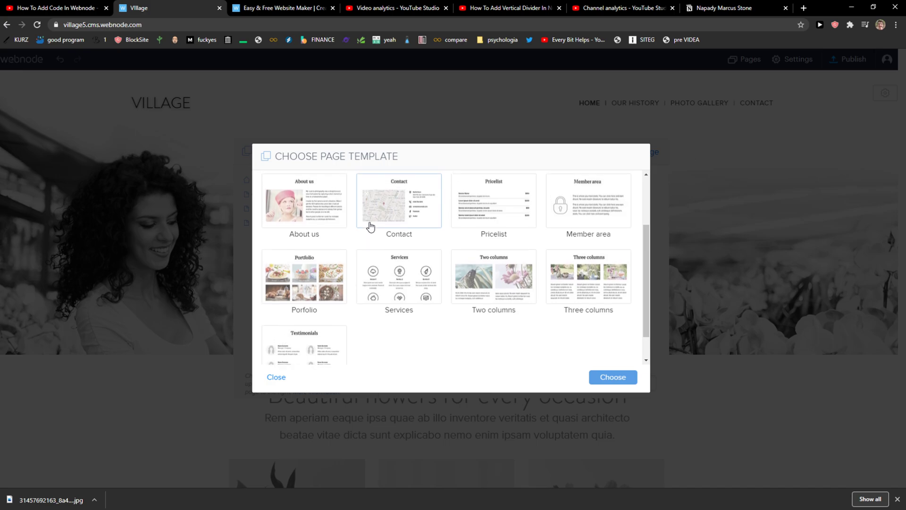
pyautogui.scroll(2, 370, 227)
pyautogui.scroll(-2, 405, 205)
pyautogui.scroll(-2, 504, 302)
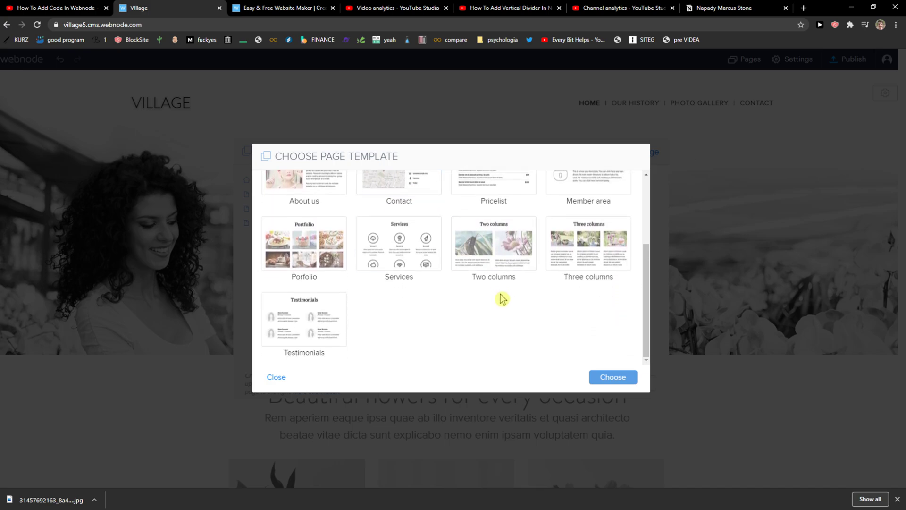
pyautogui.click(613, 377)
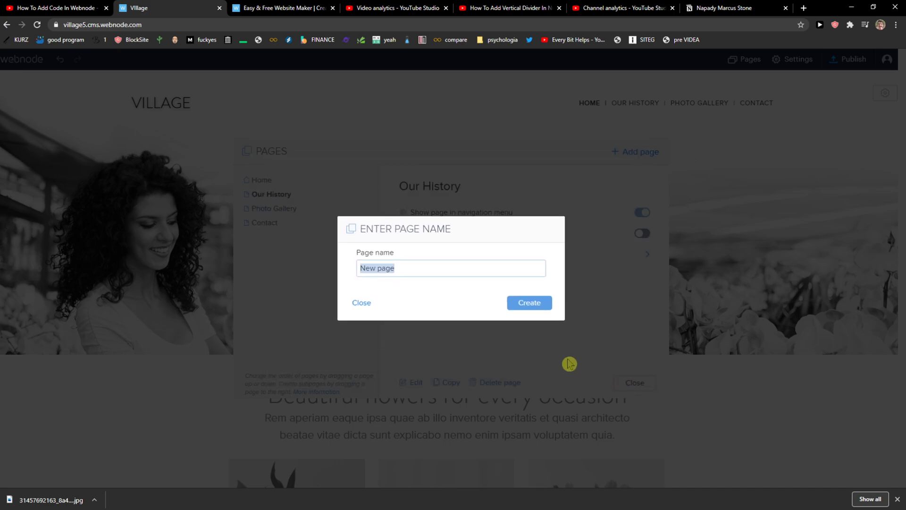
pyautogui.click(368, 305)
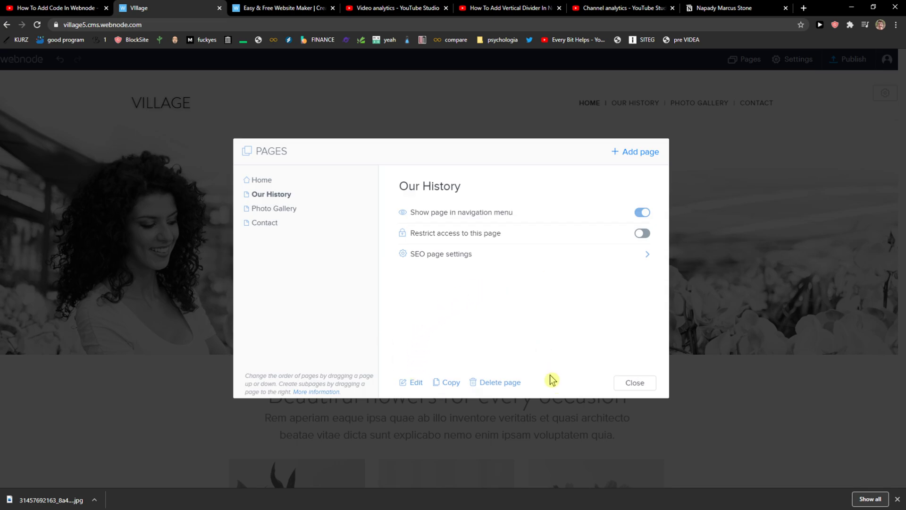
pyautogui.click(642, 384)
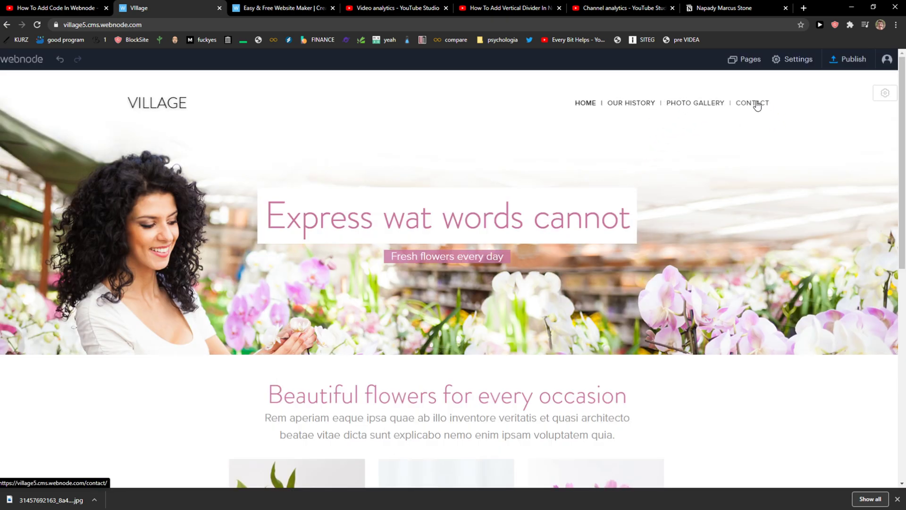
pyautogui.click(750, 66)
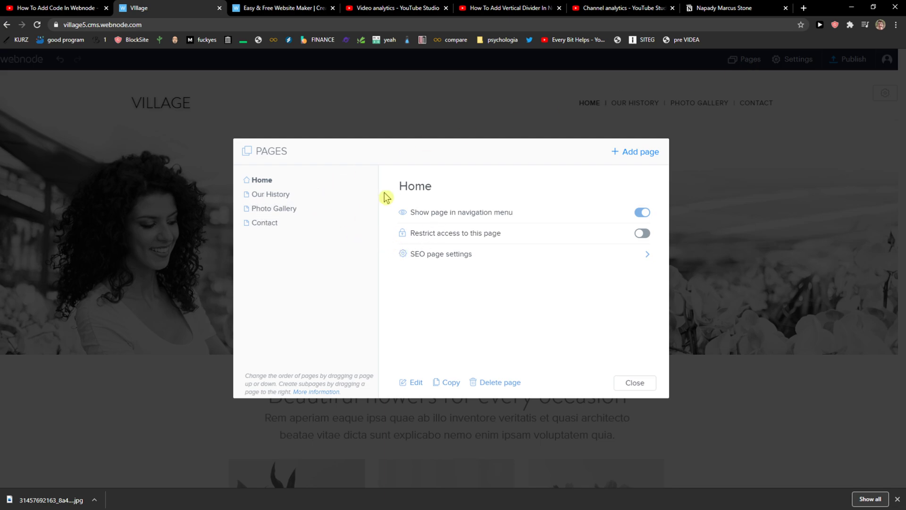
pyautogui.click(703, 143)
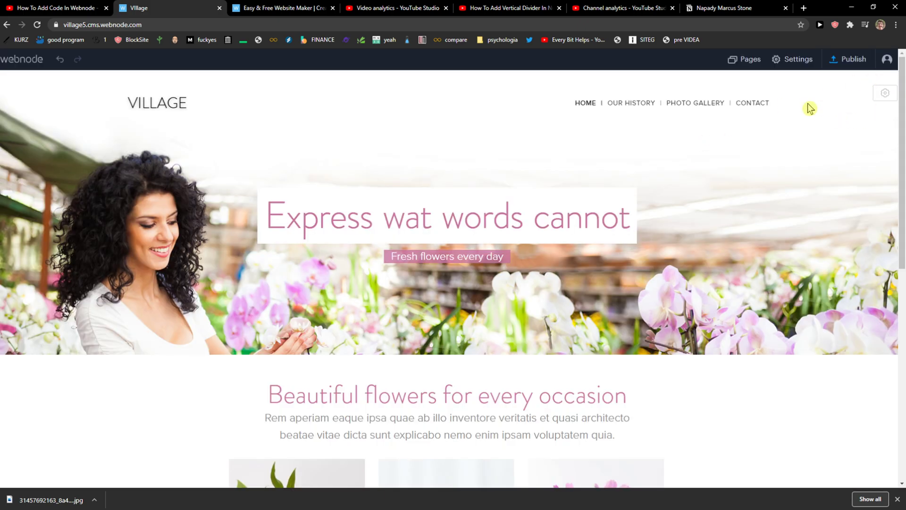
# Step: Search Google Images for 'village' and preview the Orava village museum photo
pyautogui.click(804, 10)
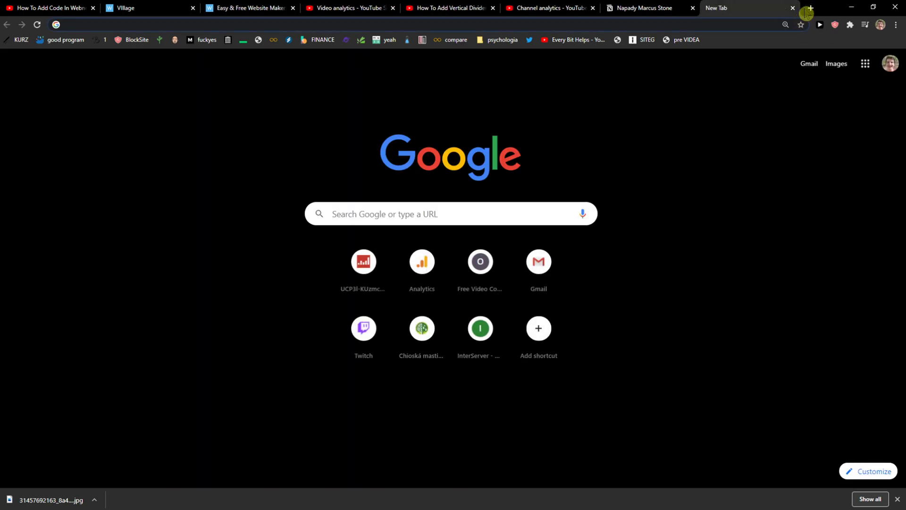
pyautogui.write('village')
pyautogui.press('Return')
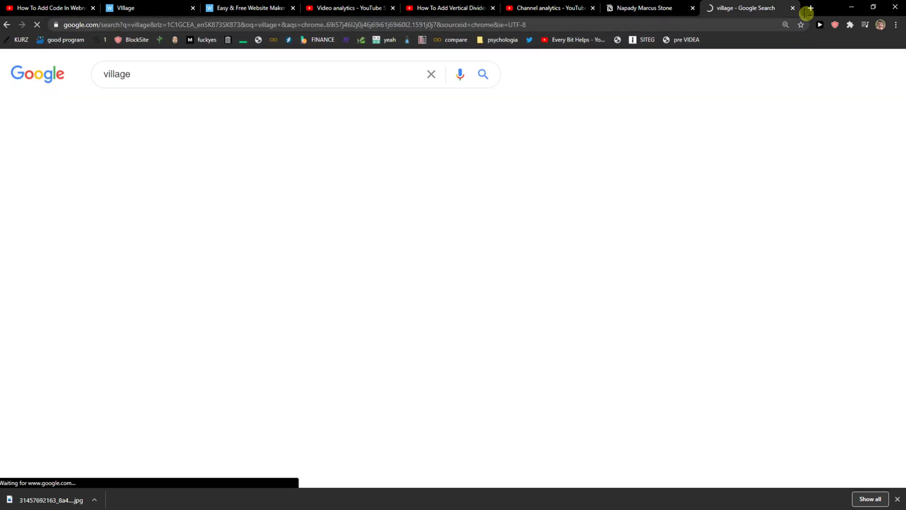
pyautogui.click(141, 108)
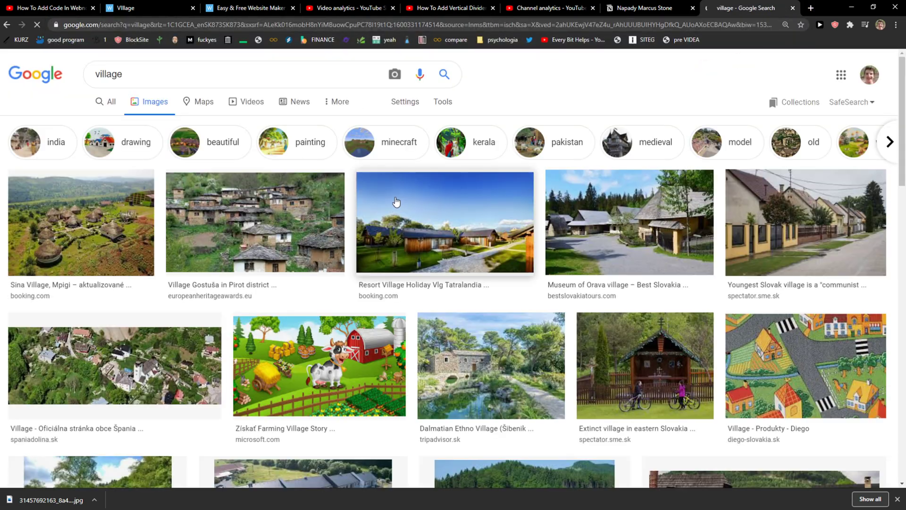
pyautogui.click(618, 208)
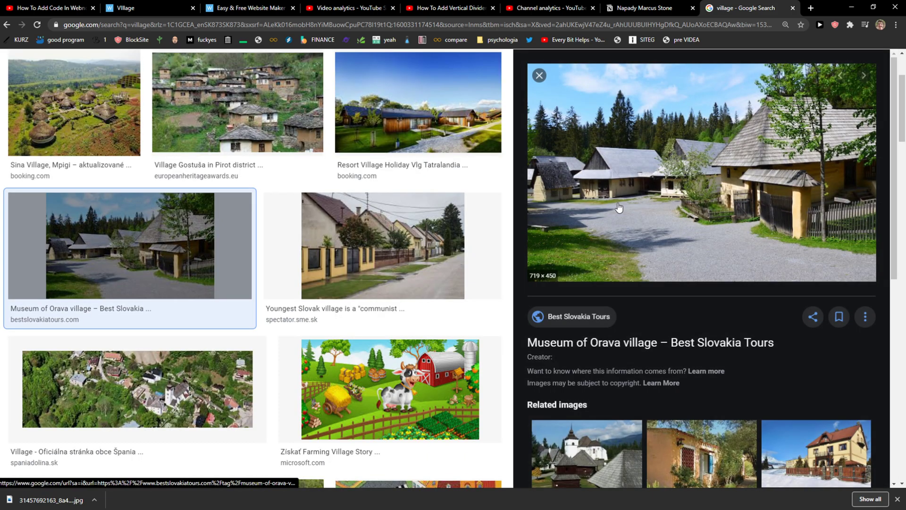
# Step: Open the full-size Orava photo in its own tab and start saving it
pyautogui.rightClick(667, 181)
pyautogui.click(706, 253)
pyautogui.click(724, 16)
pyautogui.rightClick(494, 188)
pyautogui.click(375, 161)
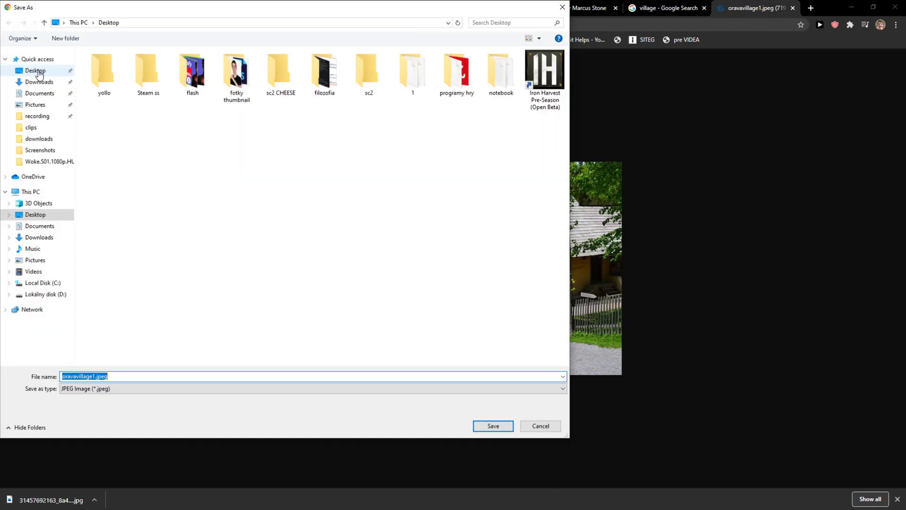
# Step: Save the photo as oravavillage1.jpeg and upload it as the home page header background
pyautogui.click(492, 427)
pyautogui.click(145, 7)
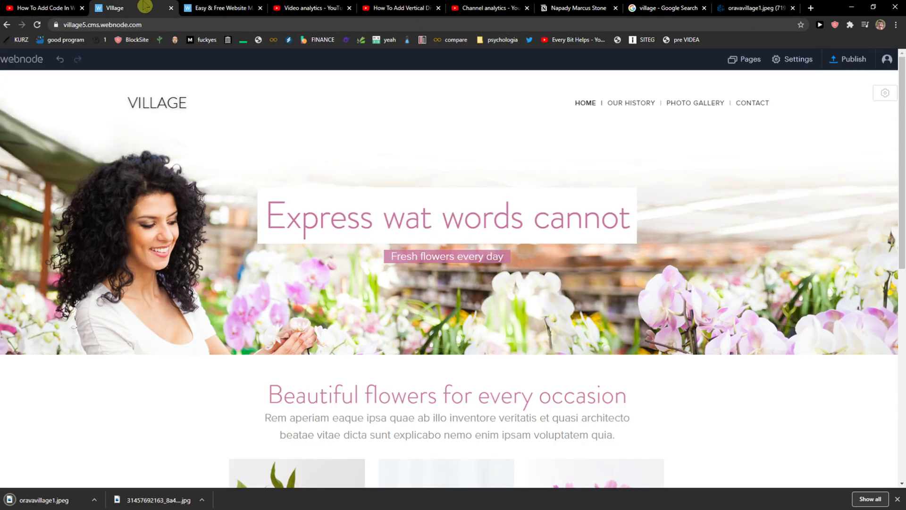
pyautogui.click(884, 94)
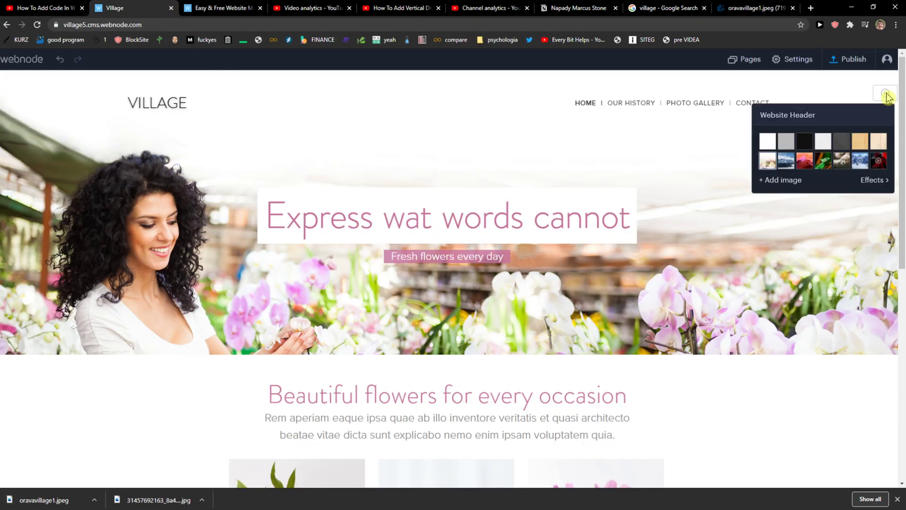
pyautogui.click(775, 182)
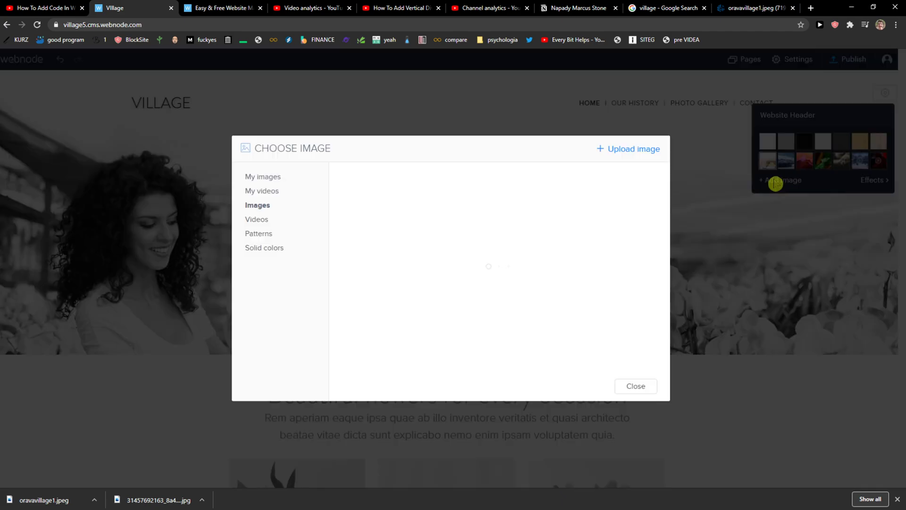
pyautogui.click(274, 177)
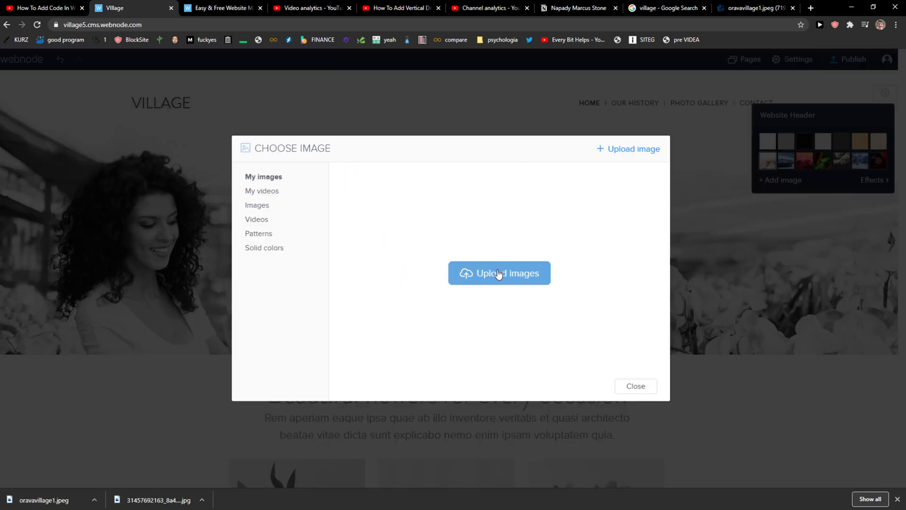
pyautogui.click(499, 273)
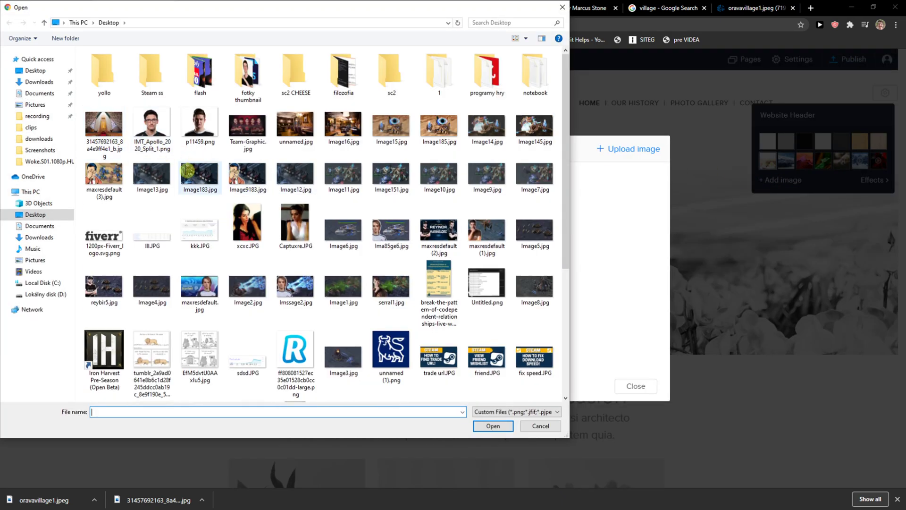
pyautogui.click(541, 426)
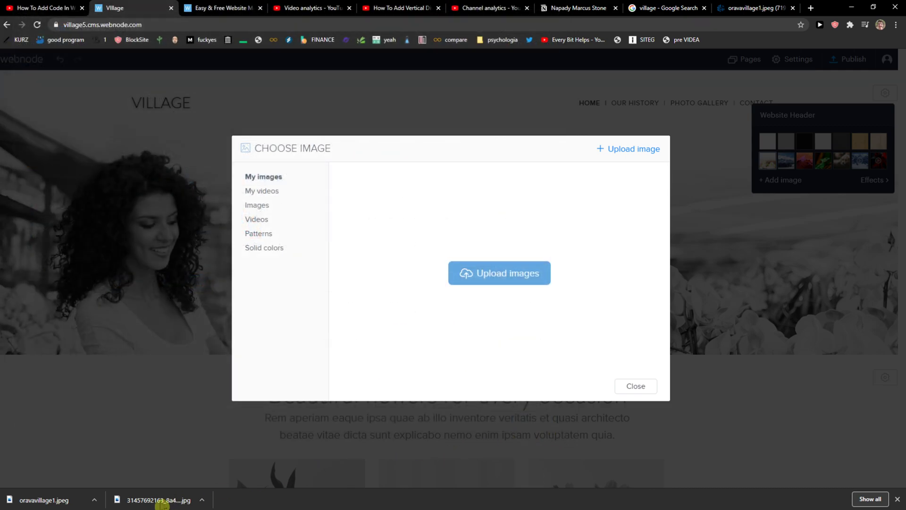
pyautogui.moveTo(74, 500); pyautogui.dragTo(492, 344)
pyautogui.click(383, 185)
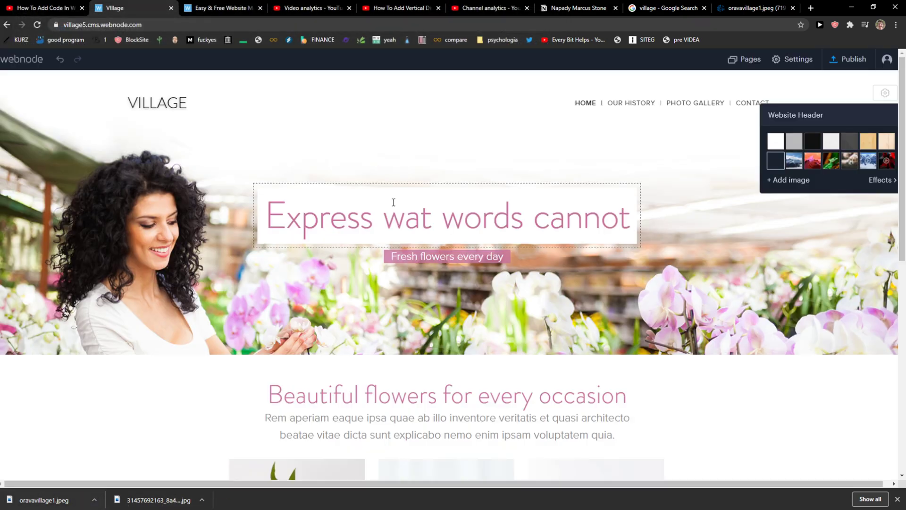
pyautogui.scroll(-2, 649, 297)
pyautogui.scroll(2, 652, 286)
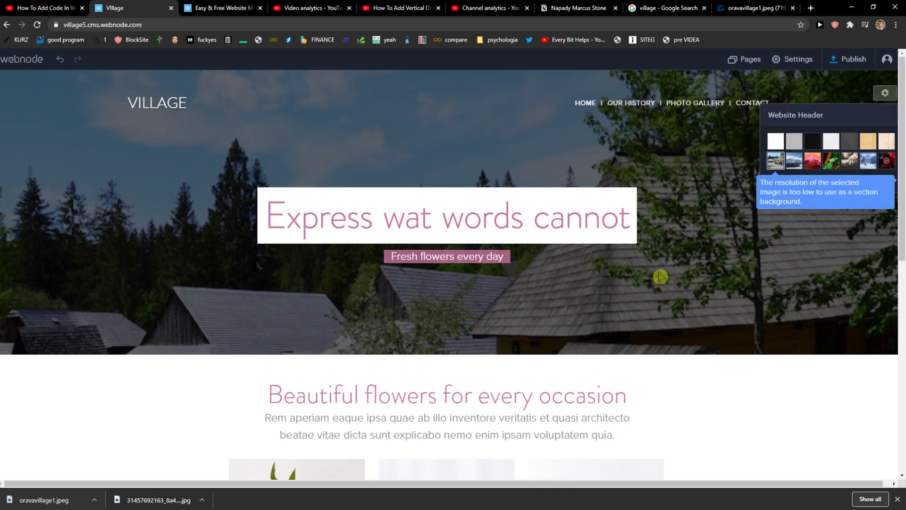
pyautogui.click(645, 264)
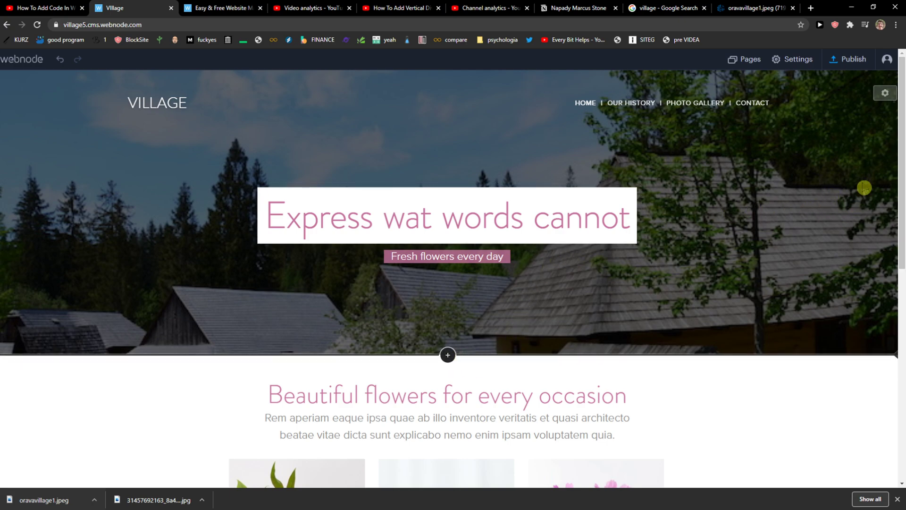
# Step: Set the header photo to the middle position under Effects and clear the blur filter
pyautogui.click(886, 93)
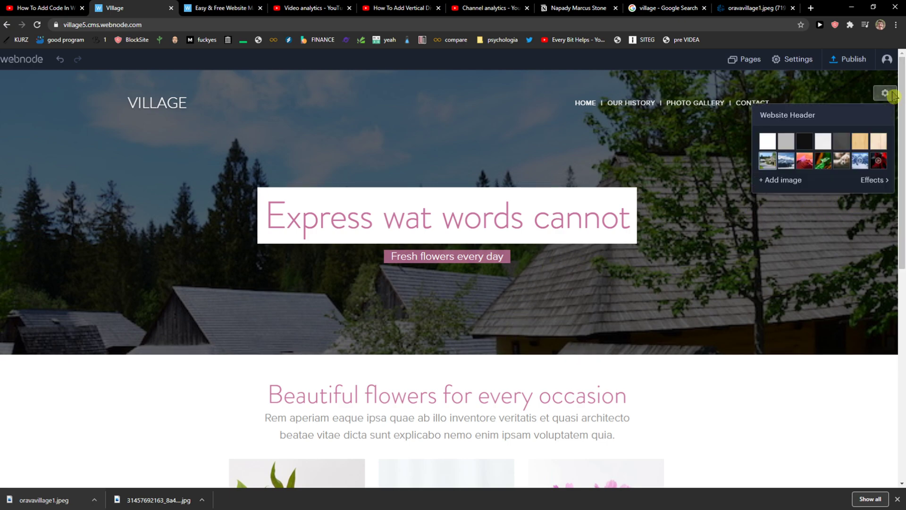
pyautogui.click(860, 189)
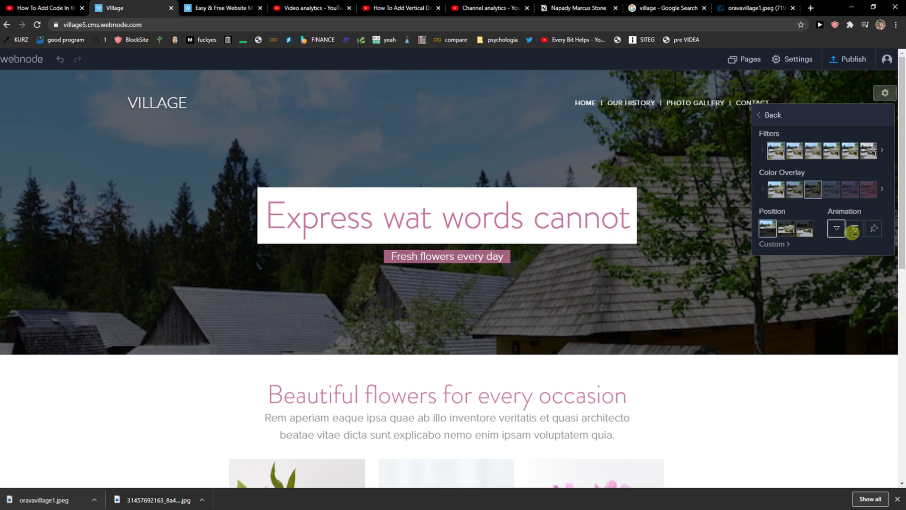
pyautogui.click(785, 238)
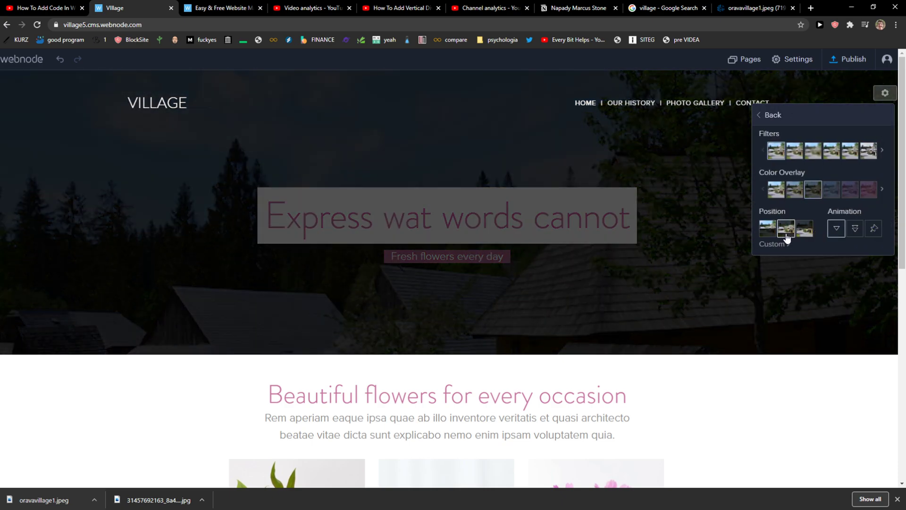
pyautogui.click(808, 237)
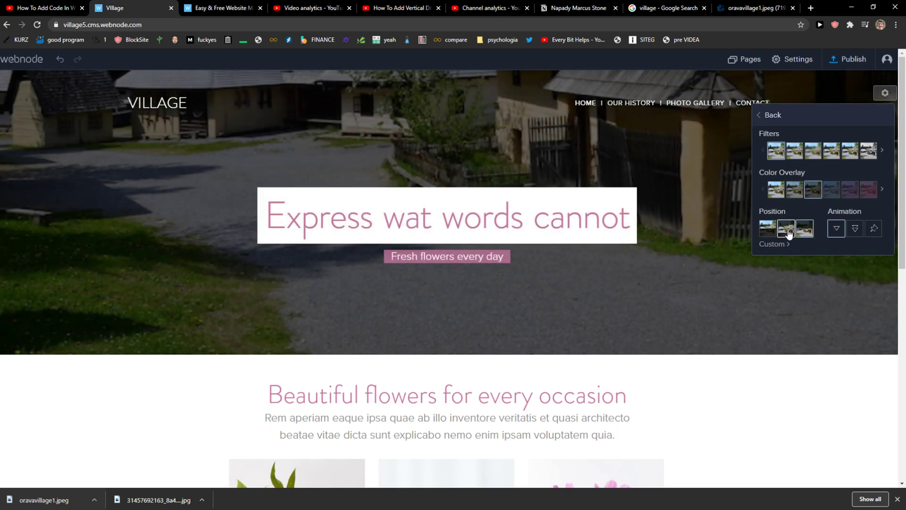
pyautogui.click(787, 235)
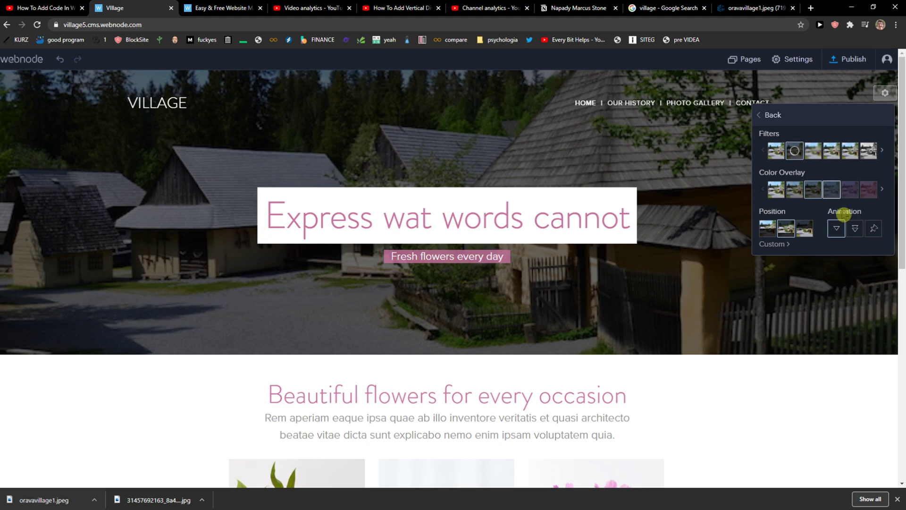
pyautogui.click(857, 230)
pyautogui.click(780, 156)
# Step: Set the website's complementary colour to dark red in the design colour settings
pyautogui.click(724, 171)
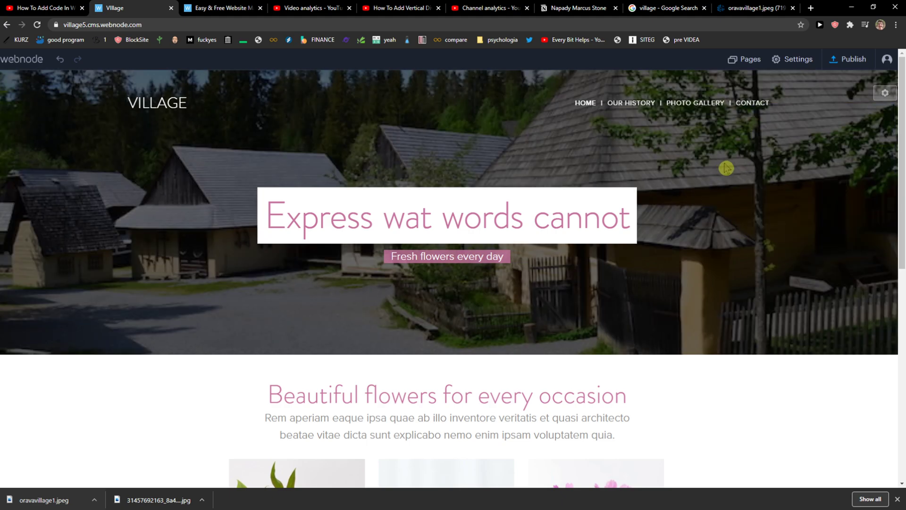
pyautogui.click(798, 59)
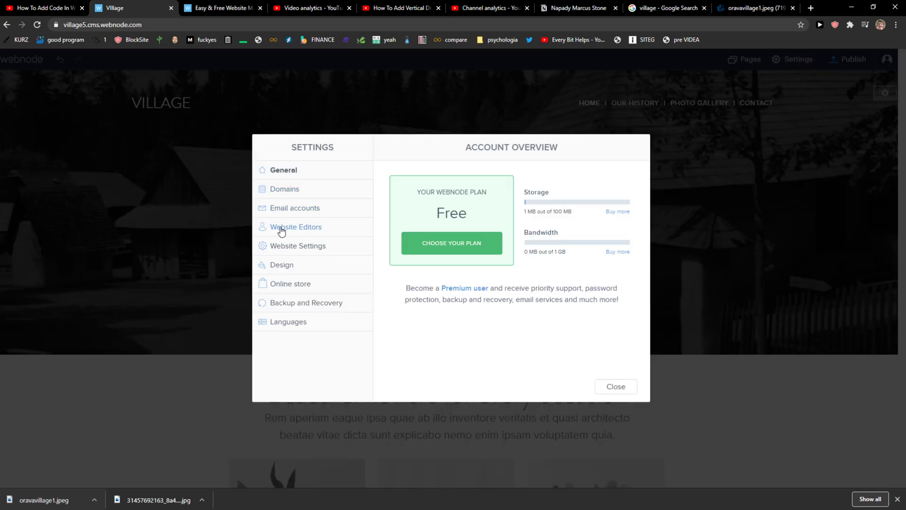
pyautogui.click(287, 245)
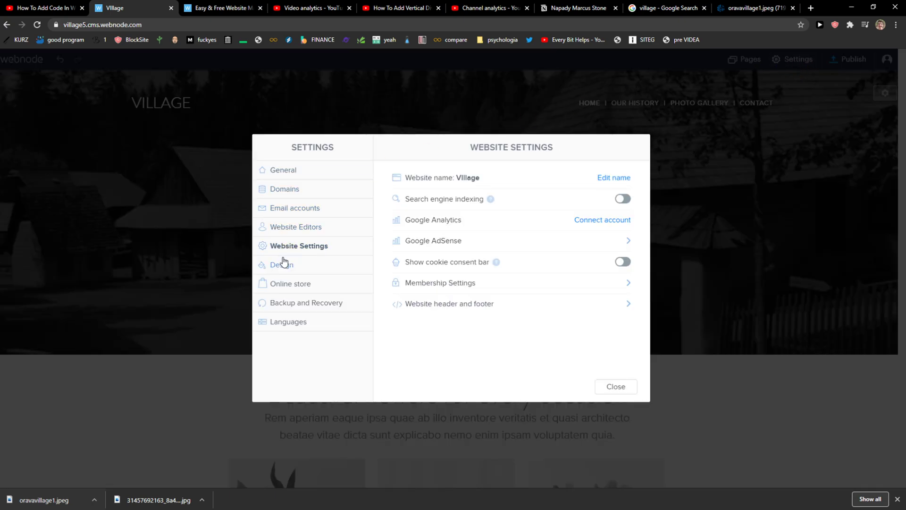
pyautogui.click(284, 262)
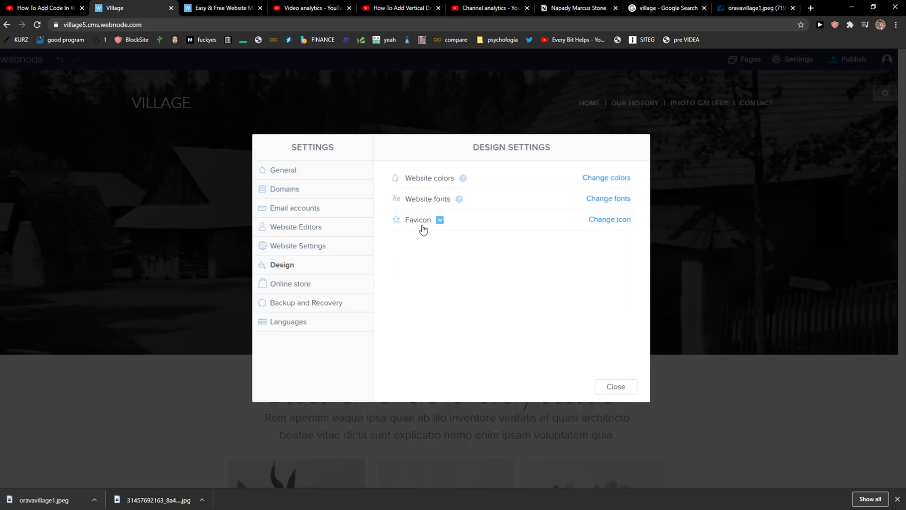
pyautogui.click(595, 178)
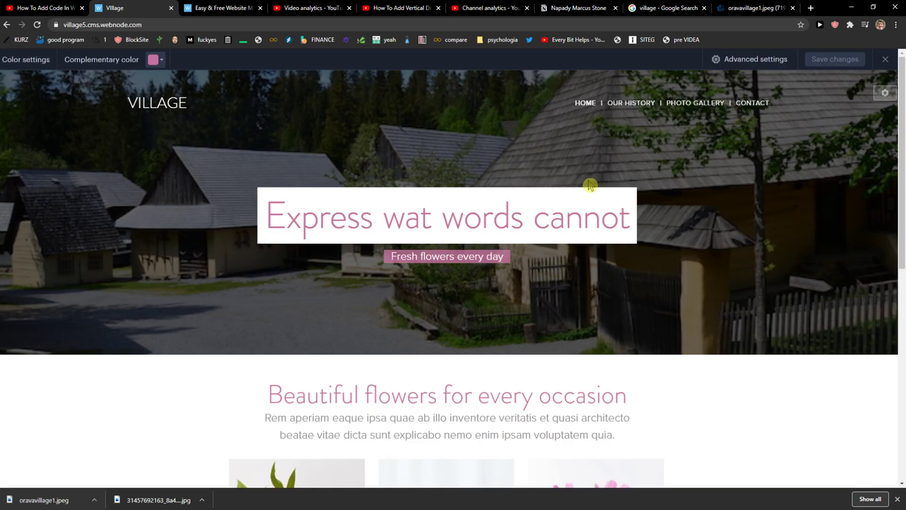
pyautogui.click(152, 62)
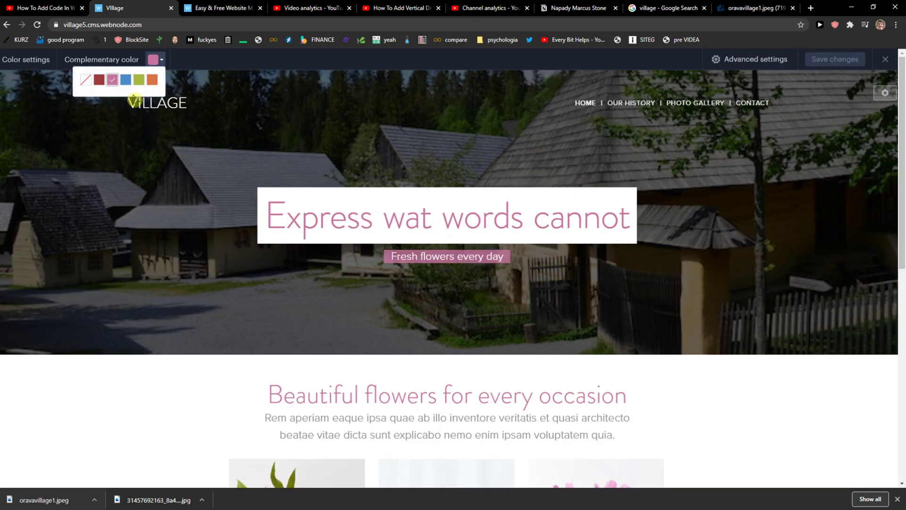
pyautogui.click(100, 81)
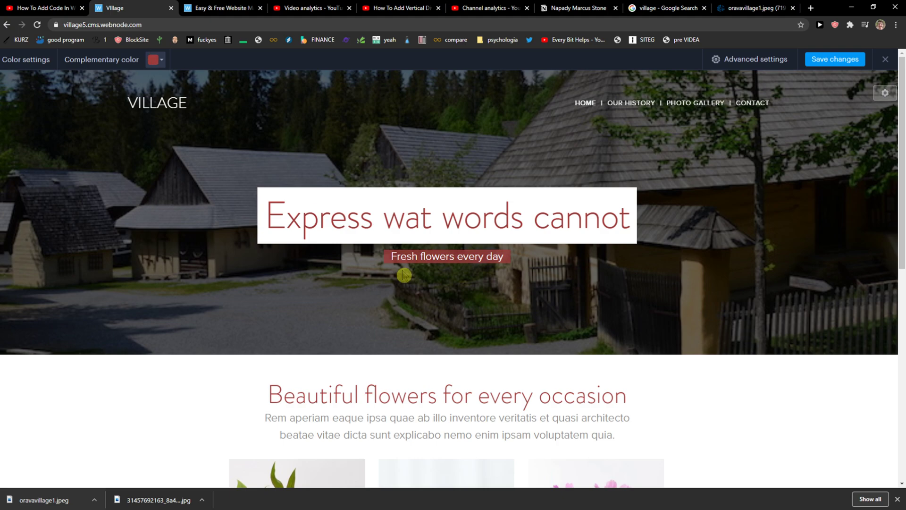
pyautogui.scroll(-3, 404, 274)
pyautogui.scroll(3, 481, 255)
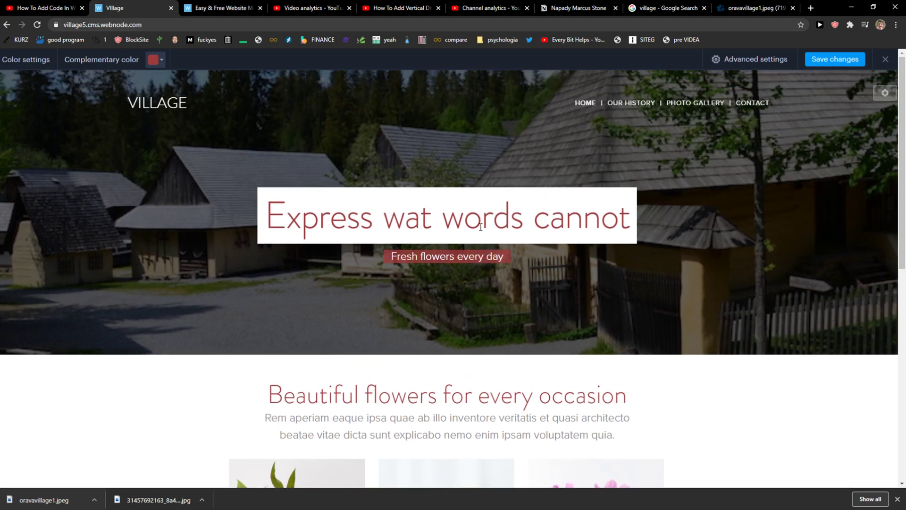
pyautogui.tripleClick(426, 233)
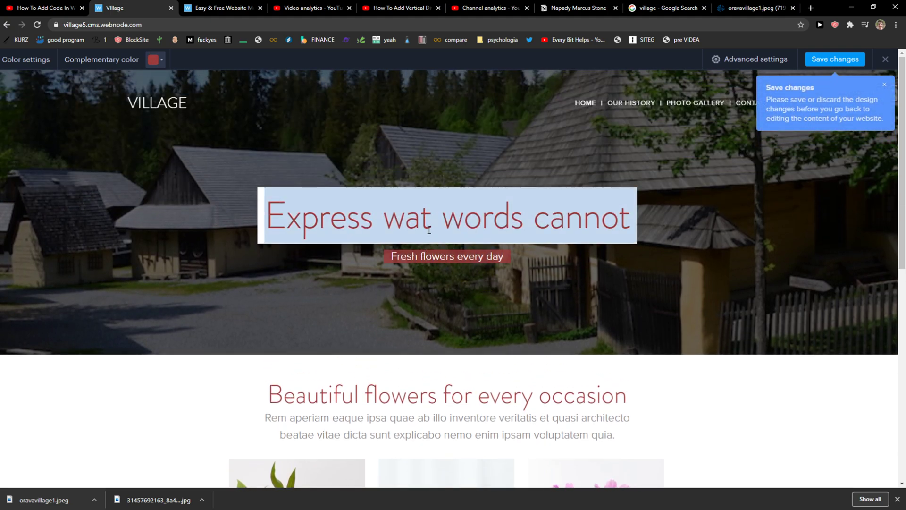
# Step: Save the dark red colours, change the headline to WELCOME and clear the subtitle
pyautogui.click(821, 61)
pyautogui.write('WELCOME')
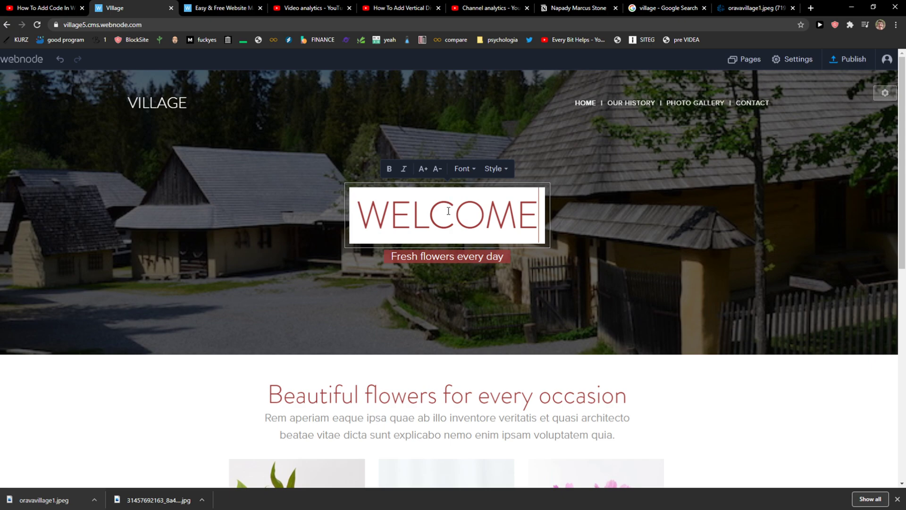
pyautogui.tripleClick(411, 255)
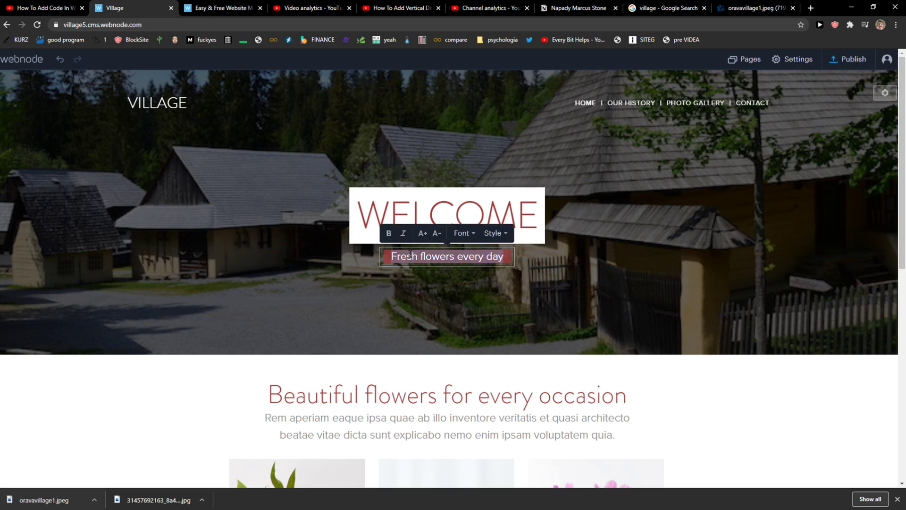
pyautogui.press('BackSpace')
# Step: Type IN OUR VILLAGE as the new banner subtitle
pyautogui.click(465, 268)
pyautogui.click(454, 262)
pyautogui.click(455, 272)
pyautogui.rightClick(494, 259)
pyautogui.click(499, 261)
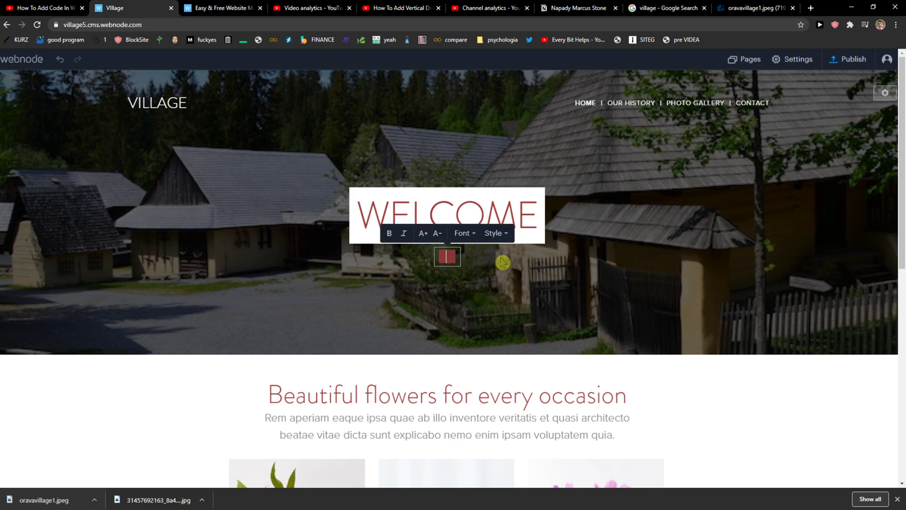
pyautogui.click(495, 233)
pyautogui.click(465, 239)
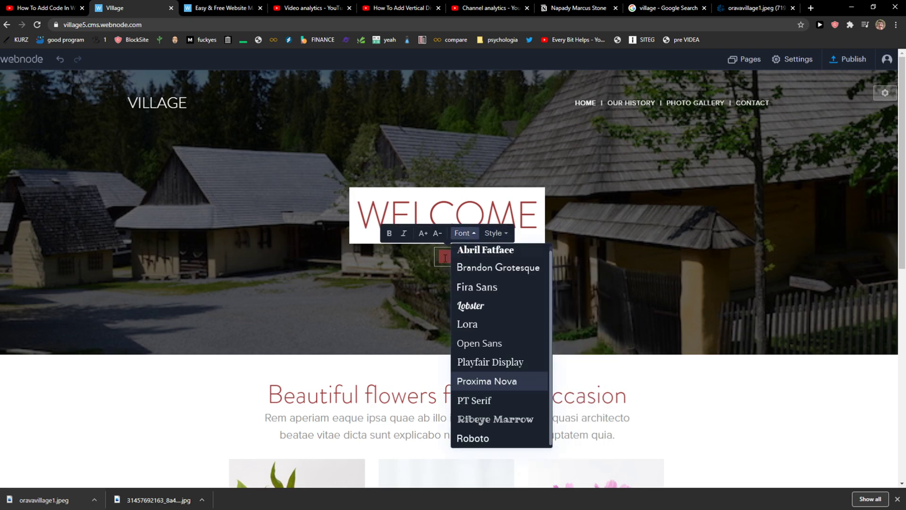
pyautogui.click(426, 263)
pyautogui.click(473, 265)
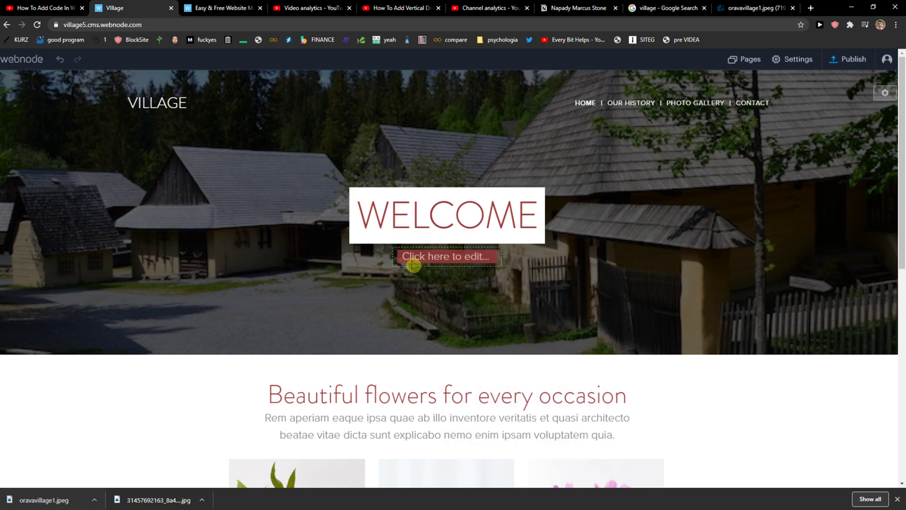
pyautogui.click(413, 264)
pyautogui.click(754, 156)
pyautogui.click(447, 264)
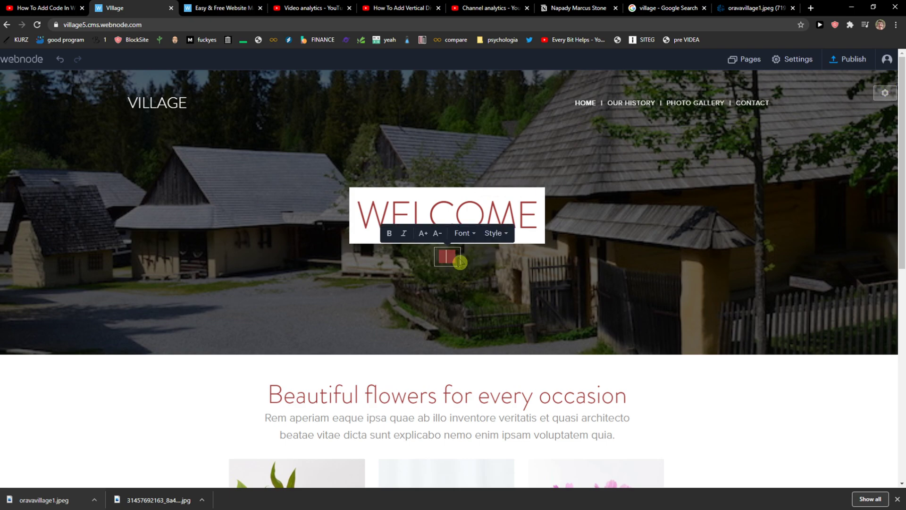
pyautogui.write('IN OUR VILLAGE')
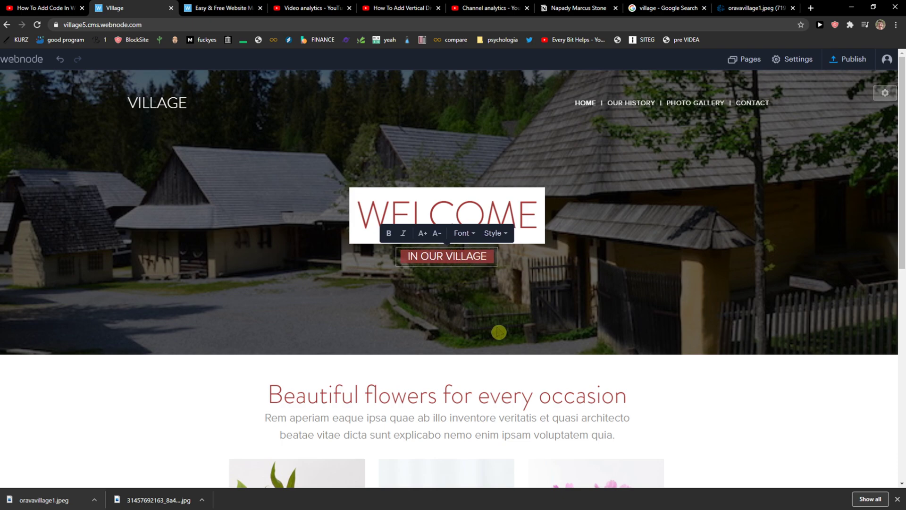
pyautogui.click(499, 332)
pyautogui.scroll(-4, 429, 208)
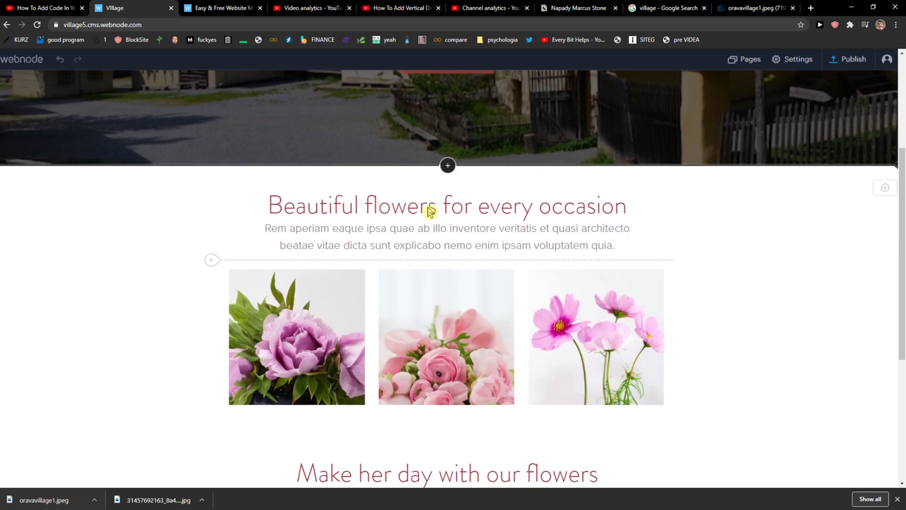
# Step: Add a Text and image section below the banner titled 'What is new in our Village?'
pyautogui.click(449, 166)
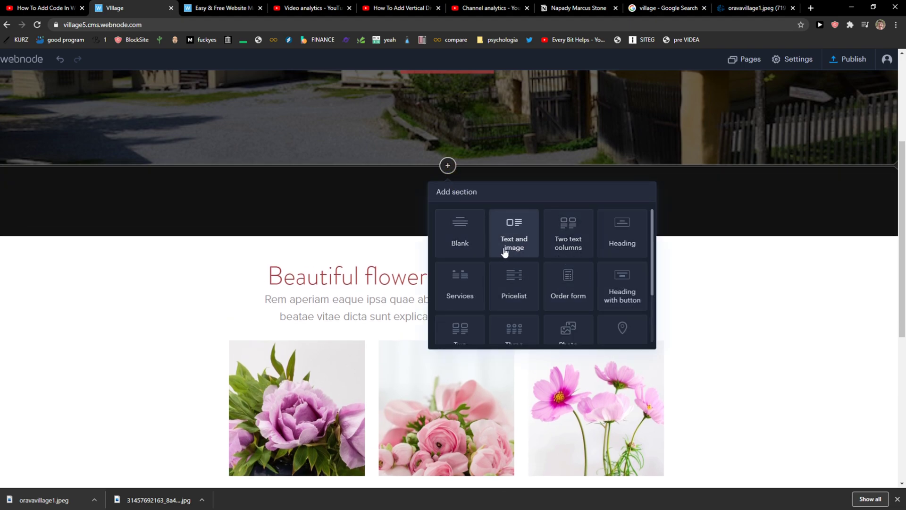
pyautogui.click(495, 243)
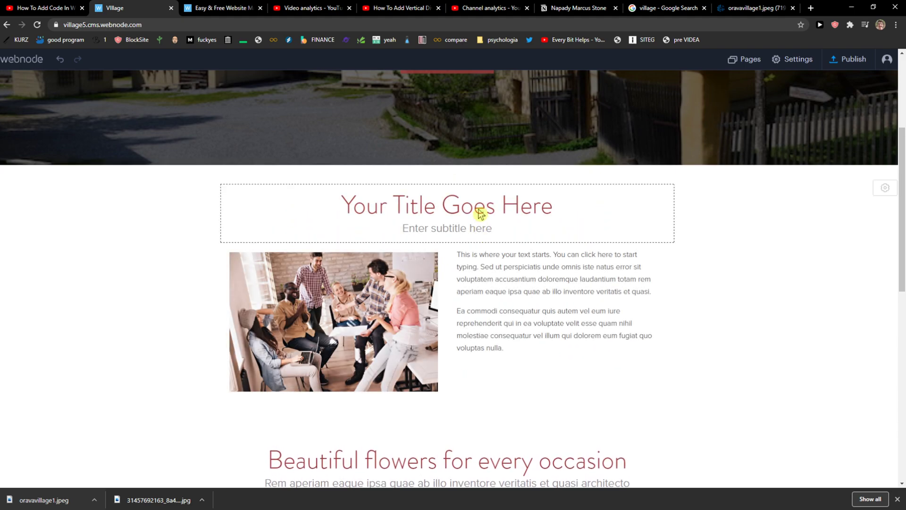
pyautogui.click(474, 205)
pyautogui.tripleClick(478, 204)
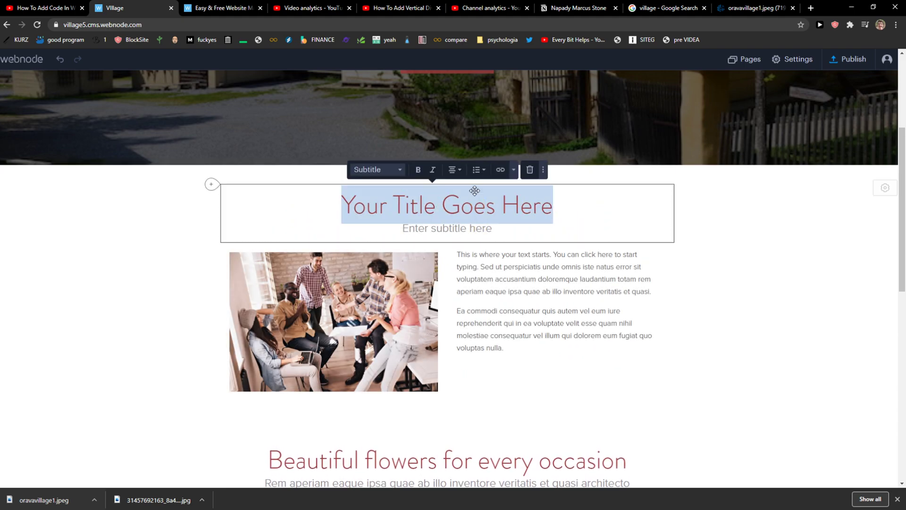
pyautogui.write('What is new i')
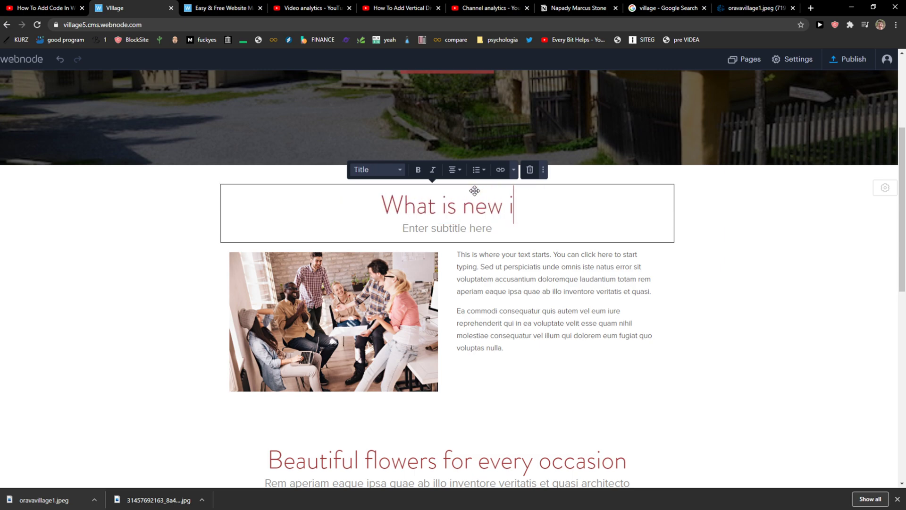
pyautogui.write('n our Village?')
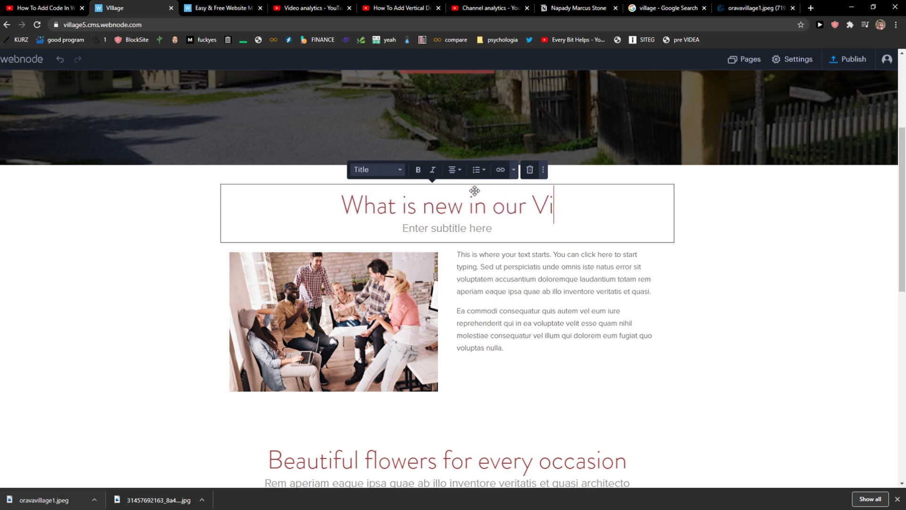
pyautogui.click(500, 260)
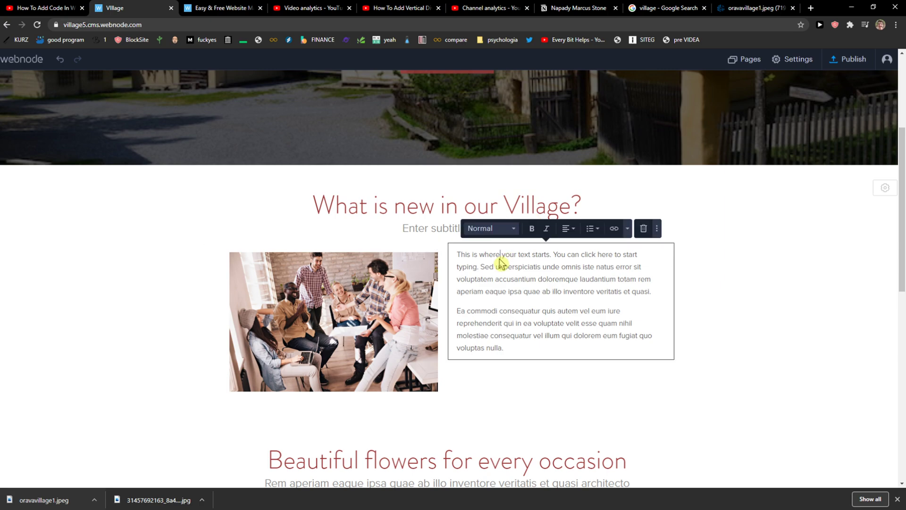
# Step: Shift the section's photo upward within its frame
pyautogui.click(396, 303)
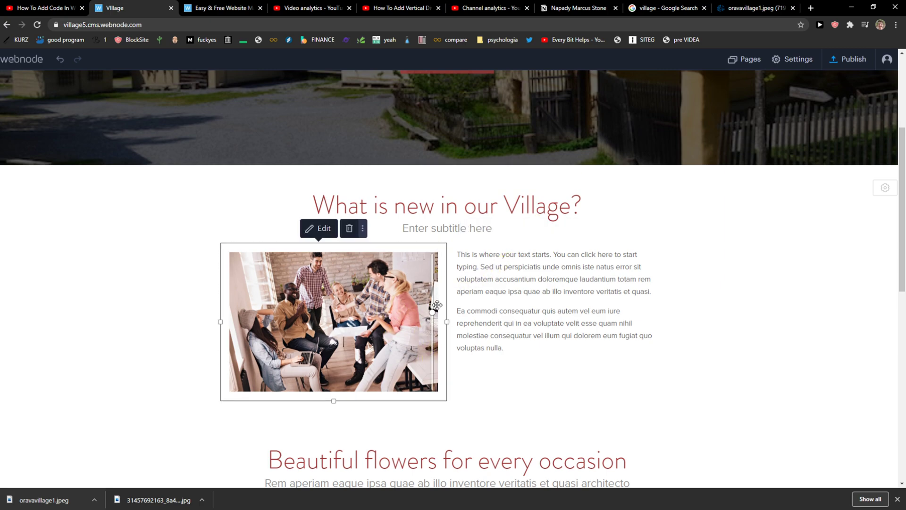
pyautogui.moveTo(433, 295); pyautogui.dragTo(438, 358)
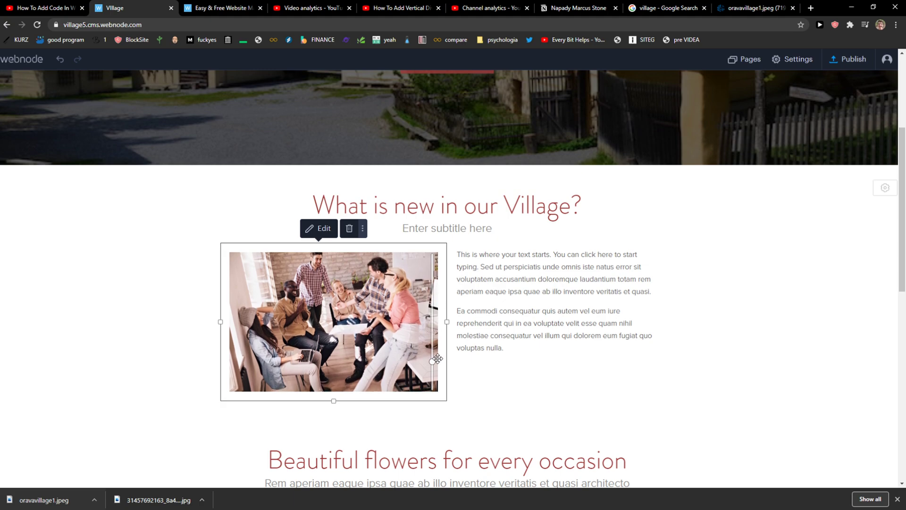
pyautogui.click(508, 285)
# Step: Replace the flowers section's title and subtitle with the heading SEE OUR NEWEST EVENT
pyautogui.scroll(-4, 550, 297)
pyautogui.scroll(-1, 535, 320)
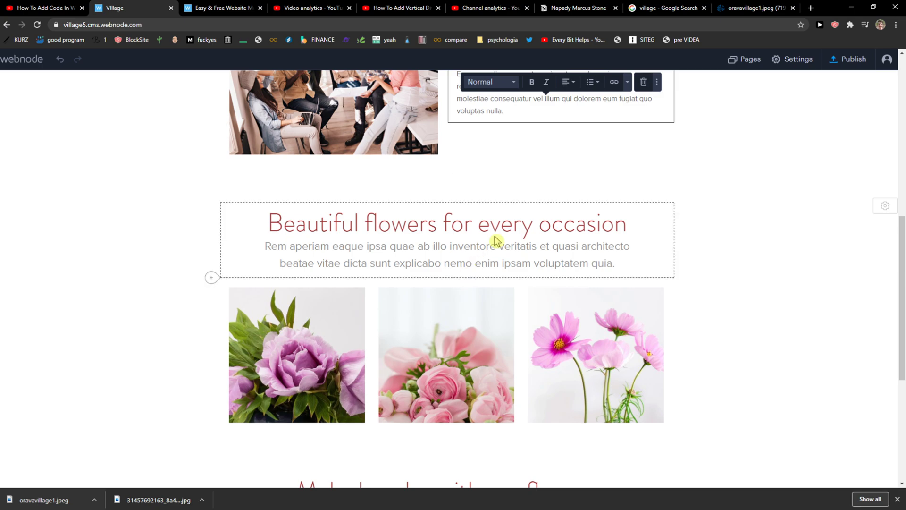
pyautogui.click(628, 250)
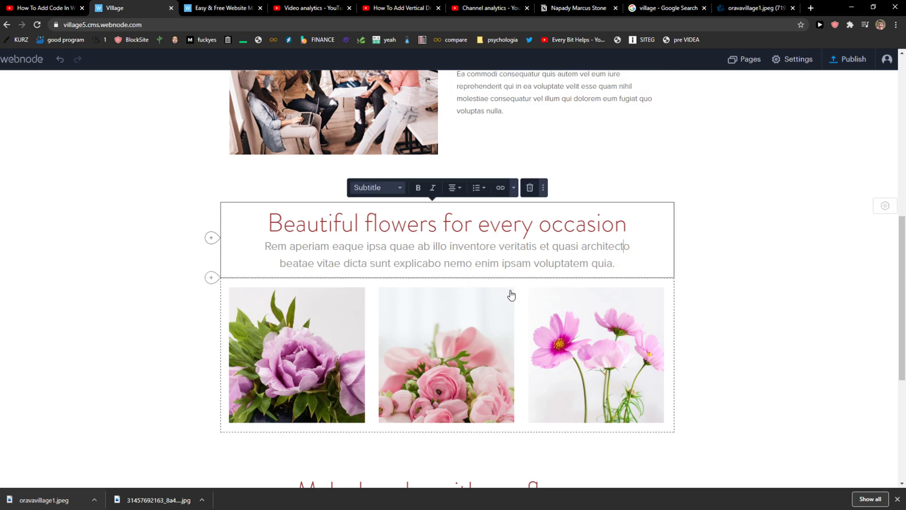
pyautogui.tripleClick(455, 261)
pyautogui.click(442, 233)
pyautogui.moveTo(265, 225); pyautogui.dragTo(636, 272)
pyautogui.write('SEE ')
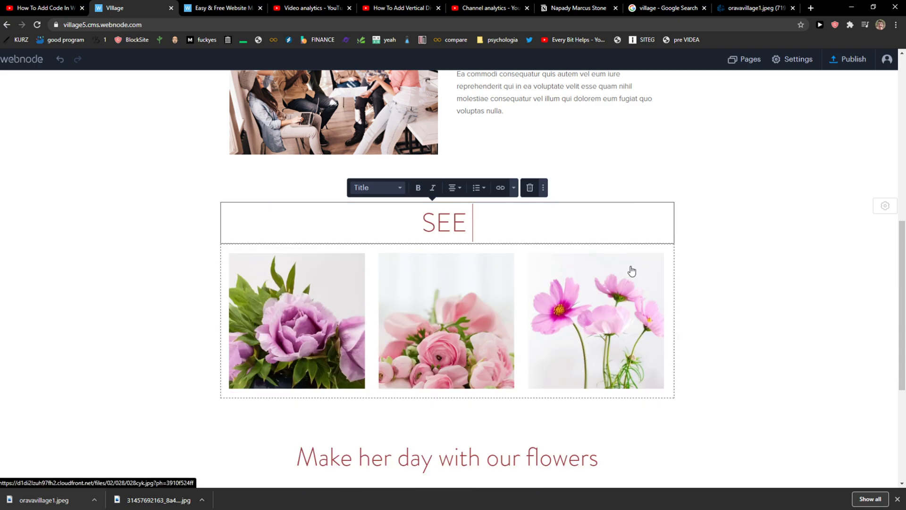
pyautogui.write('OUR NEWEST EVENT')
# Step: Open the flower gallery's image manager and close it again without changes
pyautogui.click(299, 312)
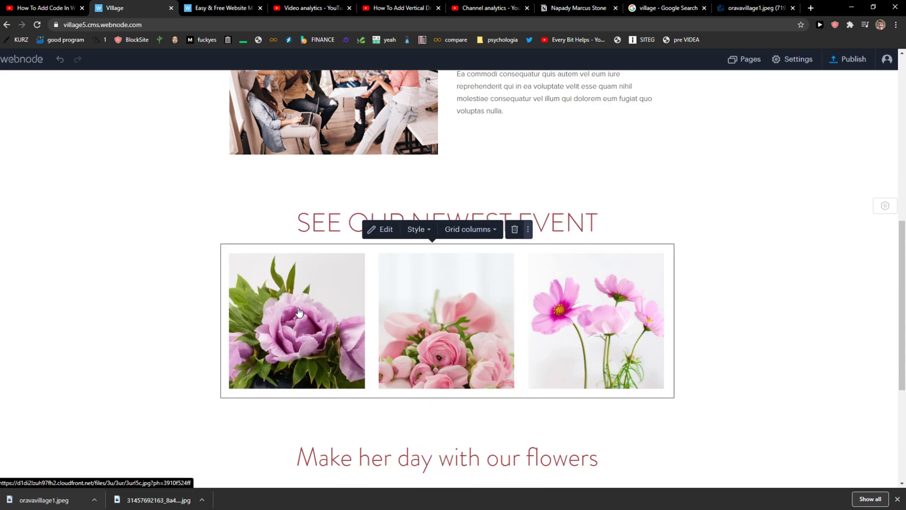
pyautogui.click(385, 234)
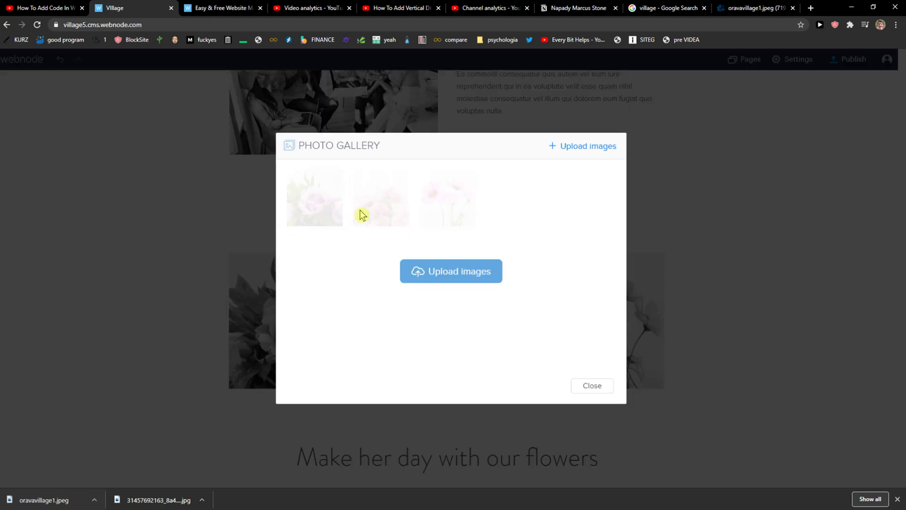
pyautogui.click(175, 229)
pyautogui.scroll(-5, 176, 218)
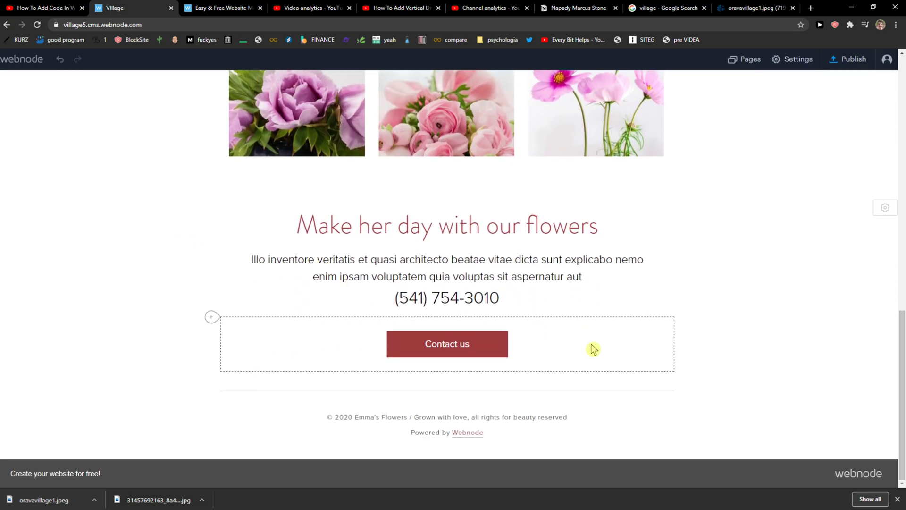
# Step: Delete the paragraph with the phone number from the last section
pyautogui.click(892, 212)
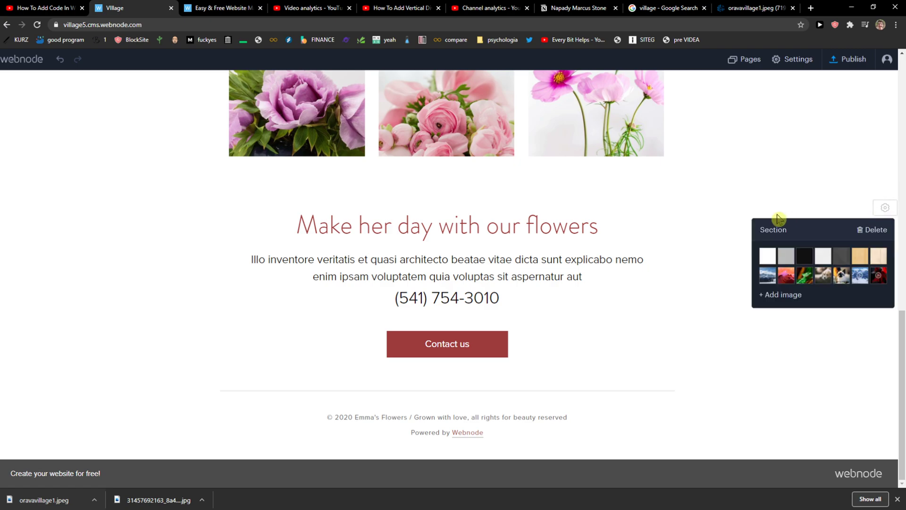
pyautogui.click(601, 237)
pyautogui.click(530, 190)
pyautogui.click(472, 196)
pyautogui.click(486, 260)
pyautogui.click(529, 234)
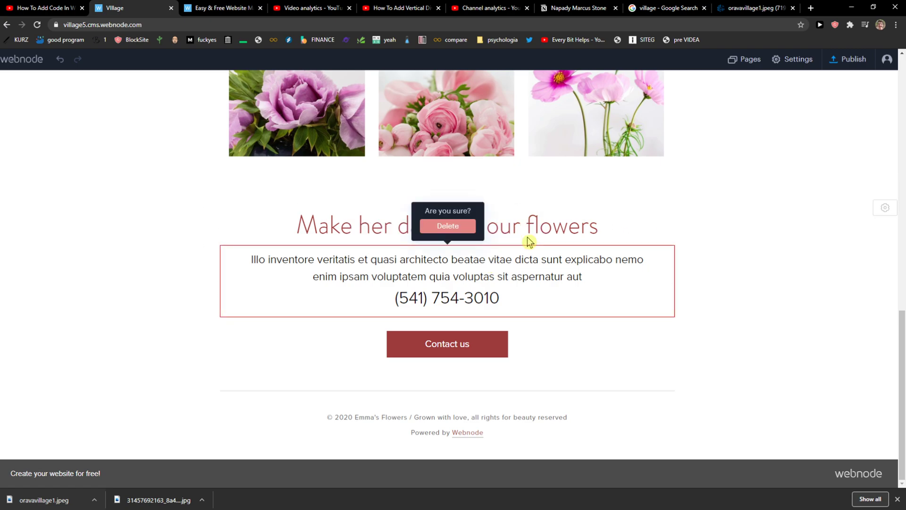
pyautogui.click(457, 229)
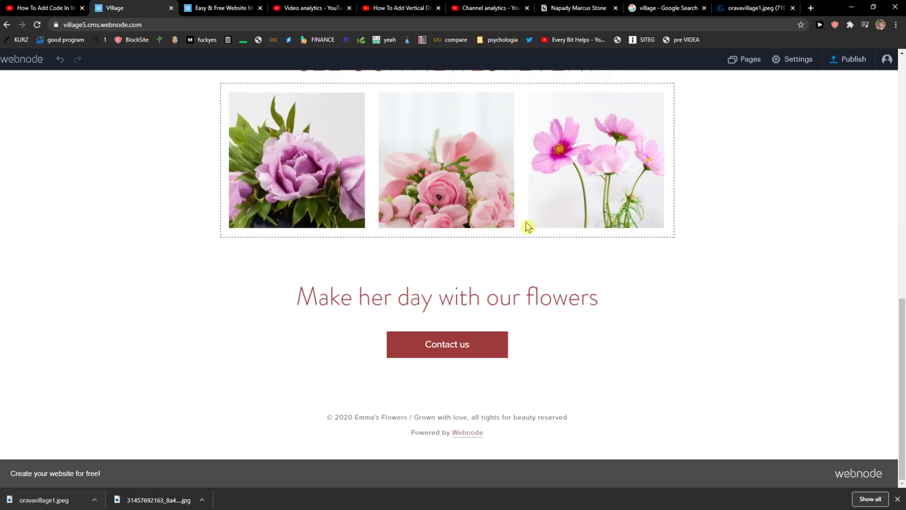
# Step: Delete the 'Make her day with our flowers' heading and the Contact us button
pyautogui.click(517, 284)
pyautogui.click(529, 262)
pyautogui.click(464, 263)
pyautogui.click(532, 342)
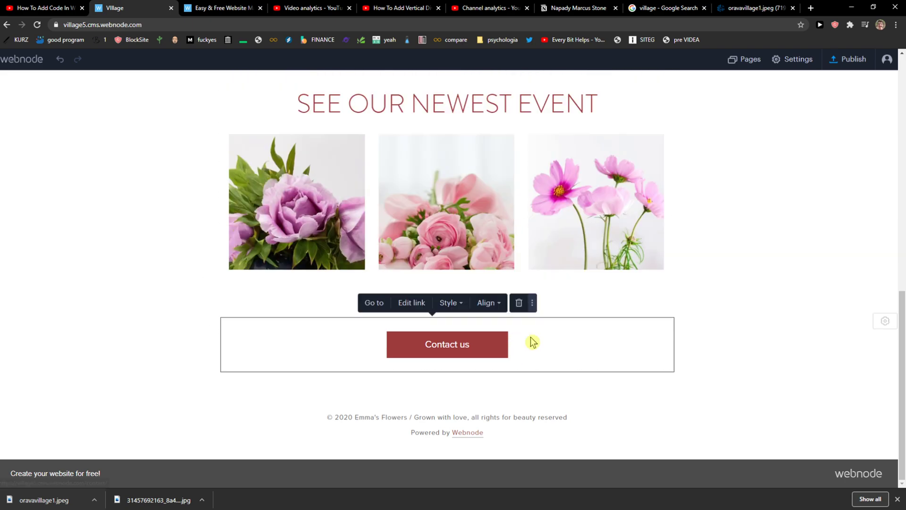
pyautogui.click(518, 303)
pyautogui.click(464, 302)
pyautogui.scroll(15, 501, 192)
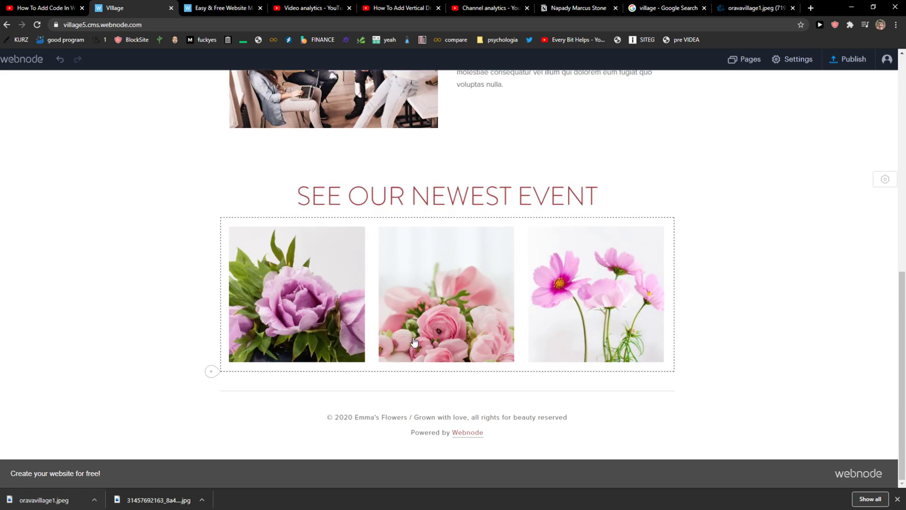
pyautogui.scroll(1, 372, 279)
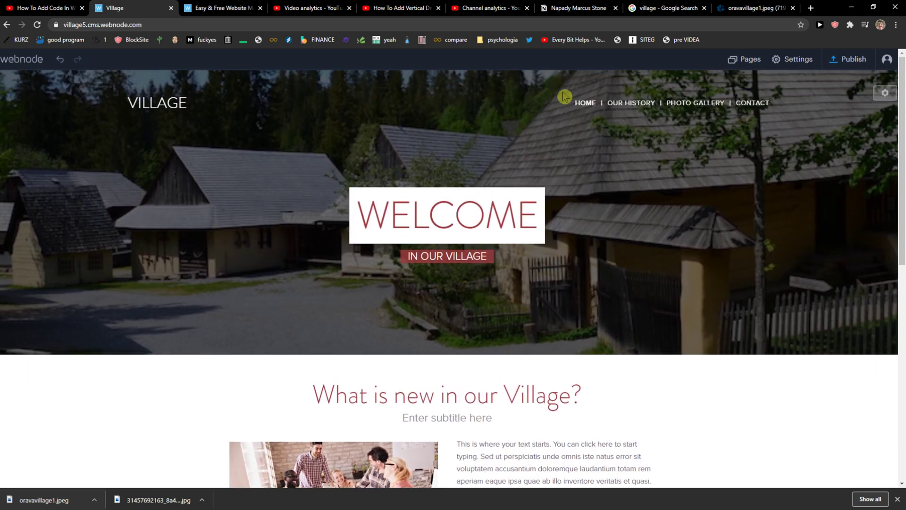
# Step: Go to the Our History page and set its header background to black
pyautogui.click(631, 103)
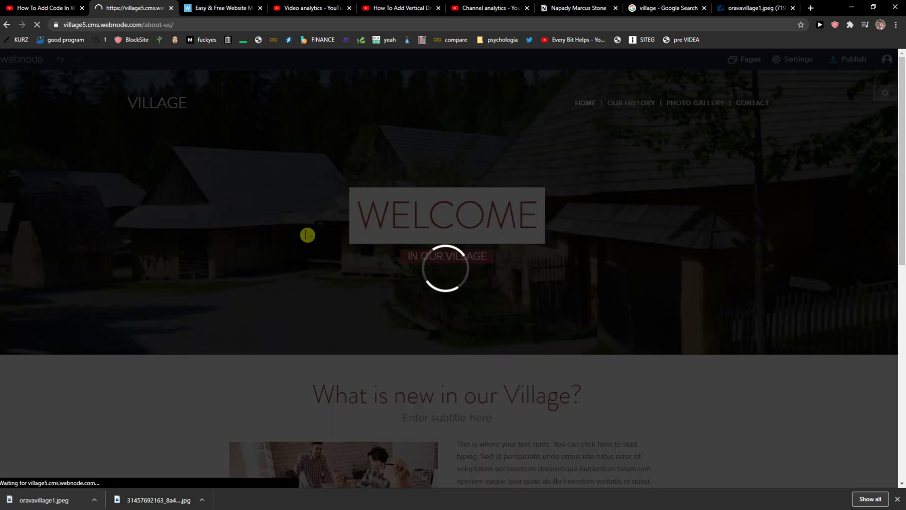
pyautogui.scroll(-2, 425, 264)
pyautogui.scroll(2, 524, 147)
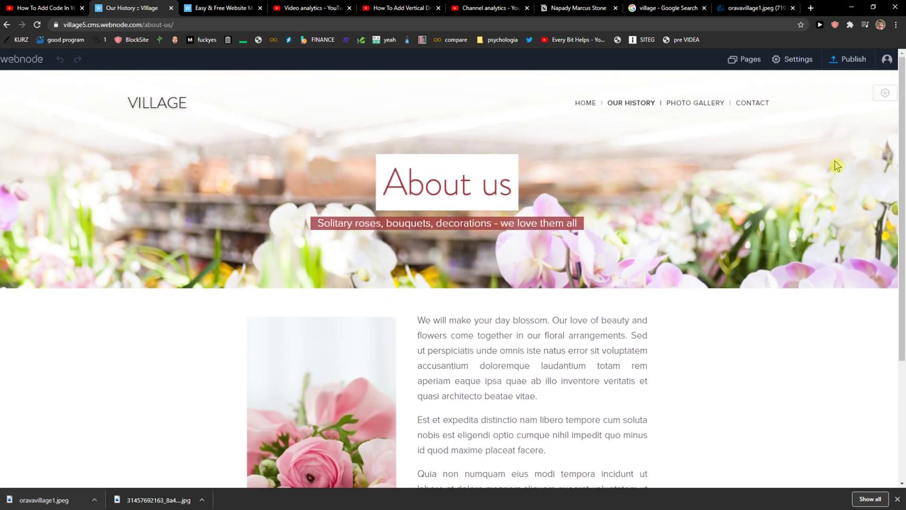
pyautogui.click(894, 99)
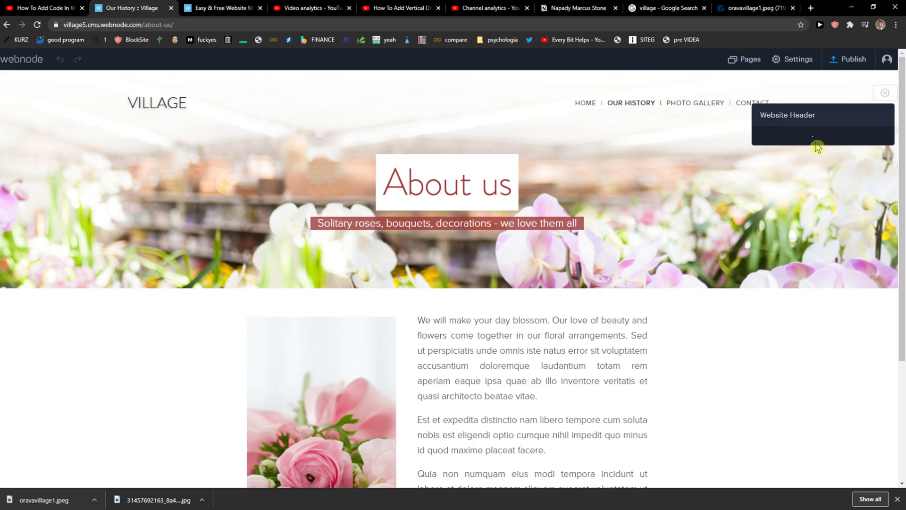
pyautogui.click(801, 146)
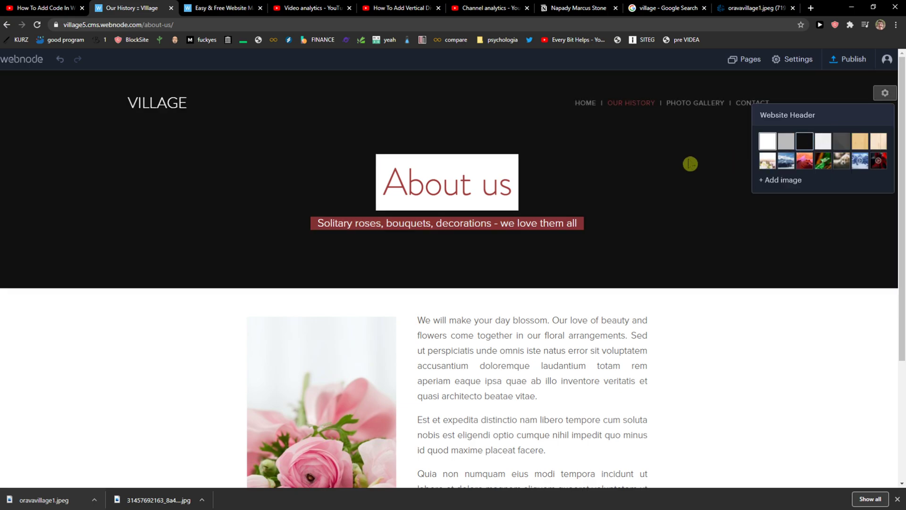
# Step: Rename the About us heading to OUR HISTORY
pyautogui.scroll(-2, 492, 202)
pyautogui.click(457, 286)
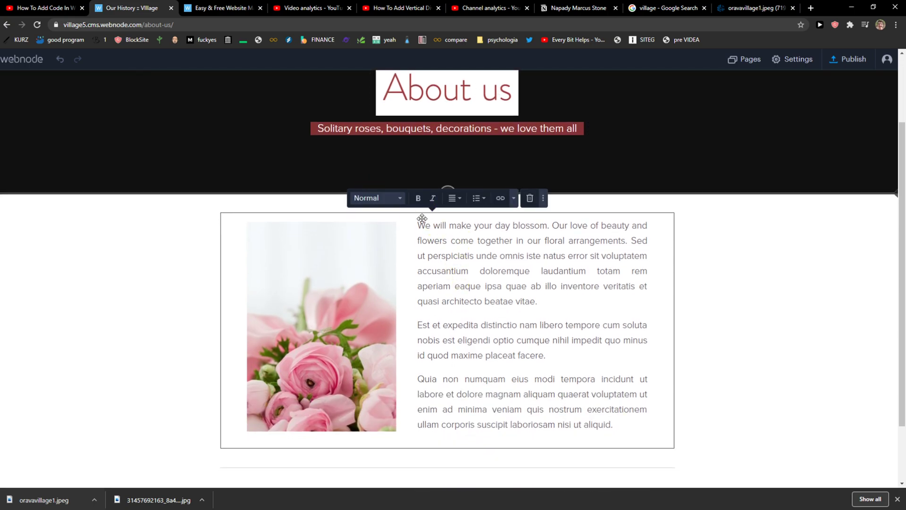
pyautogui.doubleClick(431, 95)
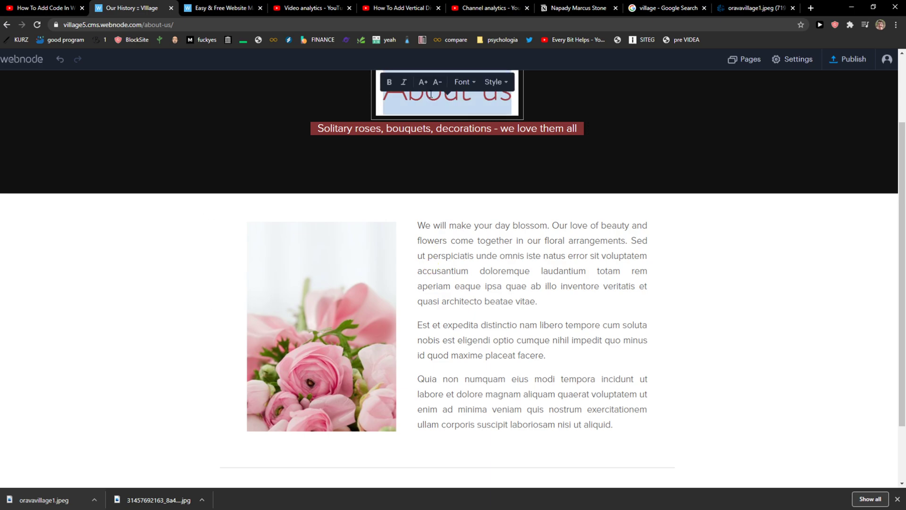
pyautogui.write('OUR HISTORY')
pyautogui.click(462, 297)
pyautogui.scroll(2, 472, 340)
pyautogui.scroll(-2, 370, 348)
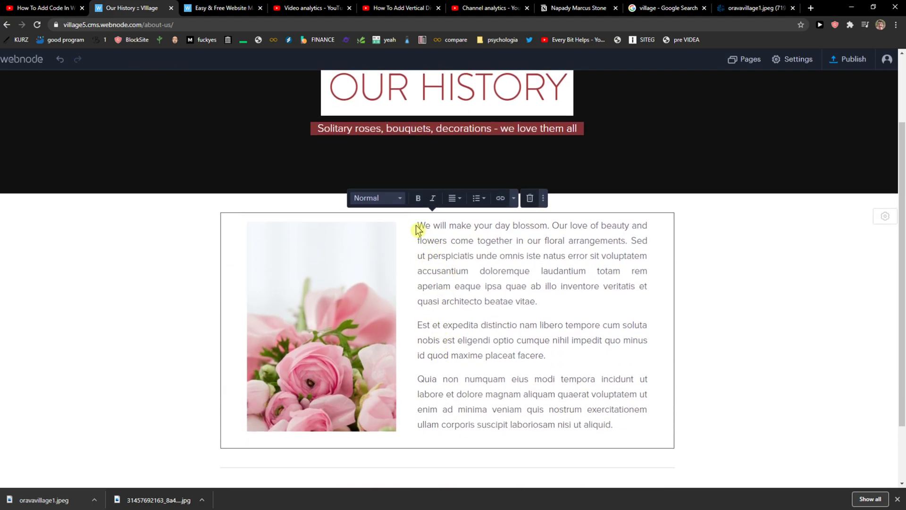
pyautogui.moveTo(416, 230); pyautogui.dragTo(408, 257)
# Step: Insert a Text and image section below the roses block
pyautogui.click(423, 259)
pyautogui.scroll(-2, 463, 361)
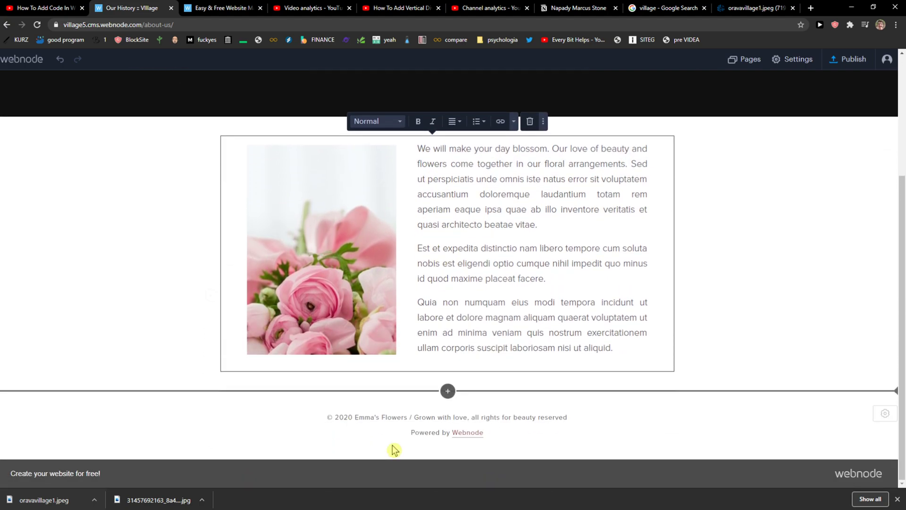
pyautogui.click(449, 392)
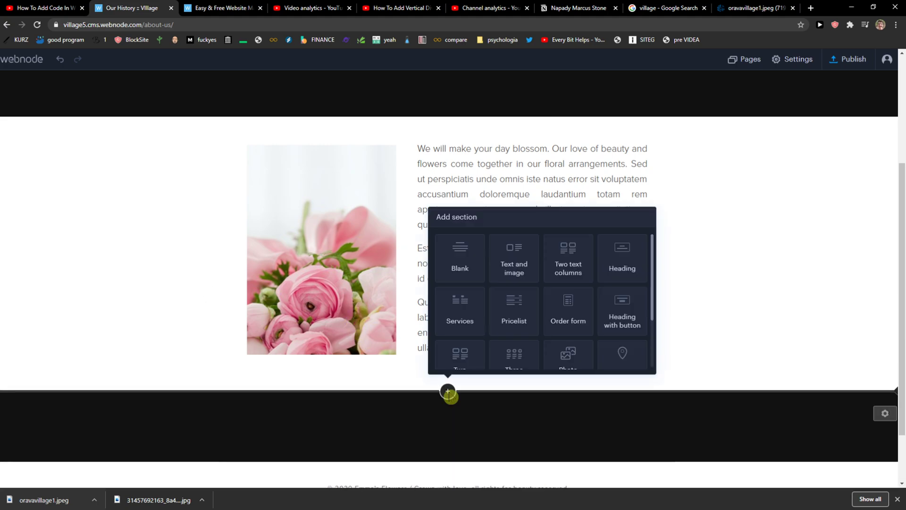
pyautogui.click(531, 270)
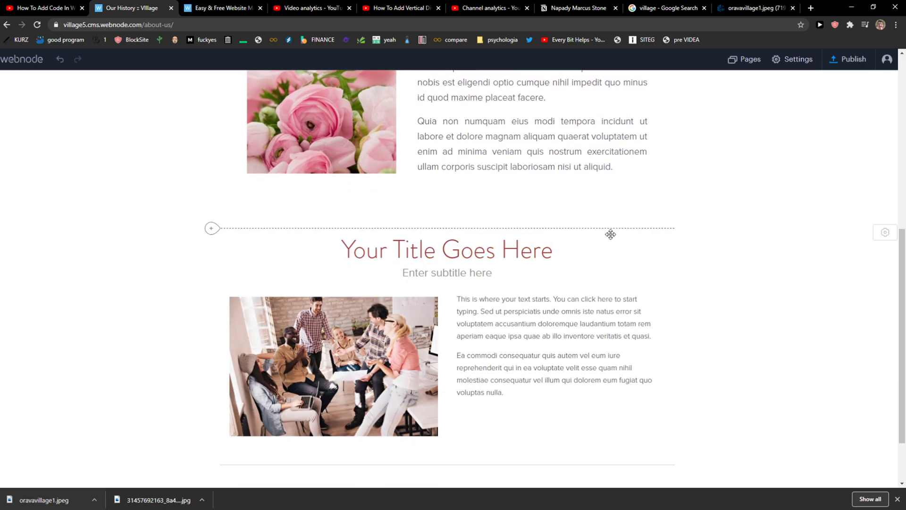
# Step: Delete the new section's placeholder title and move the group photo right of the text
pyautogui.click(556, 228)
pyautogui.click(530, 216)
pyautogui.click(449, 208)
pyautogui.moveTo(385, 307); pyautogui.dragTo(767, 307)
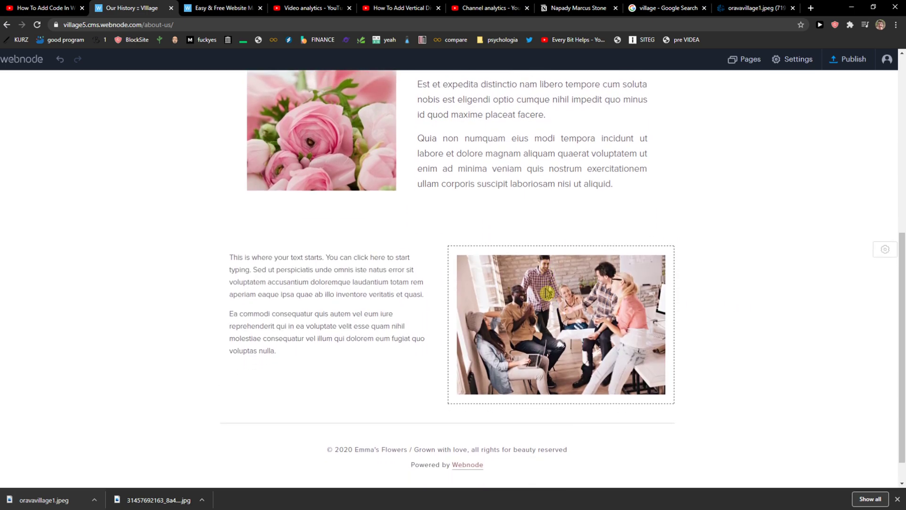
pyautogui.scroll(3, 309, 277)
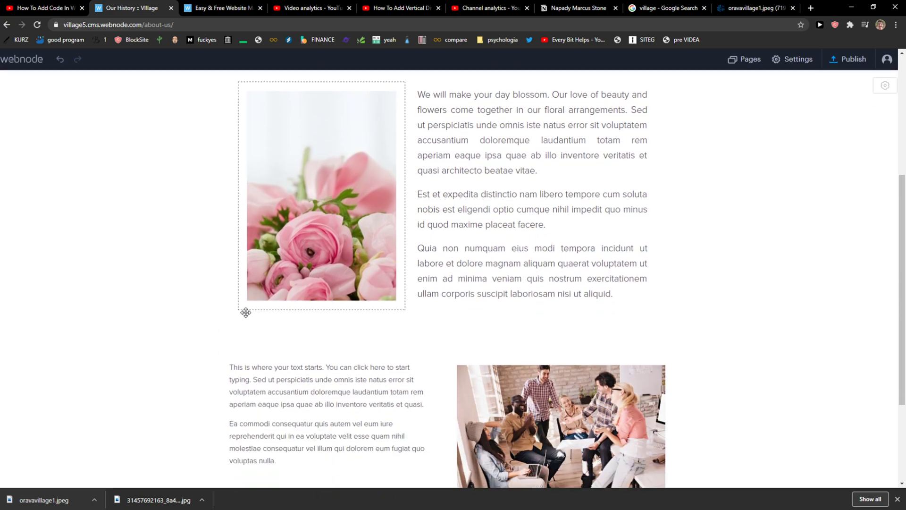
pyautogui.moveTo(245, 313); pyautogui.dragTo(208, 319)
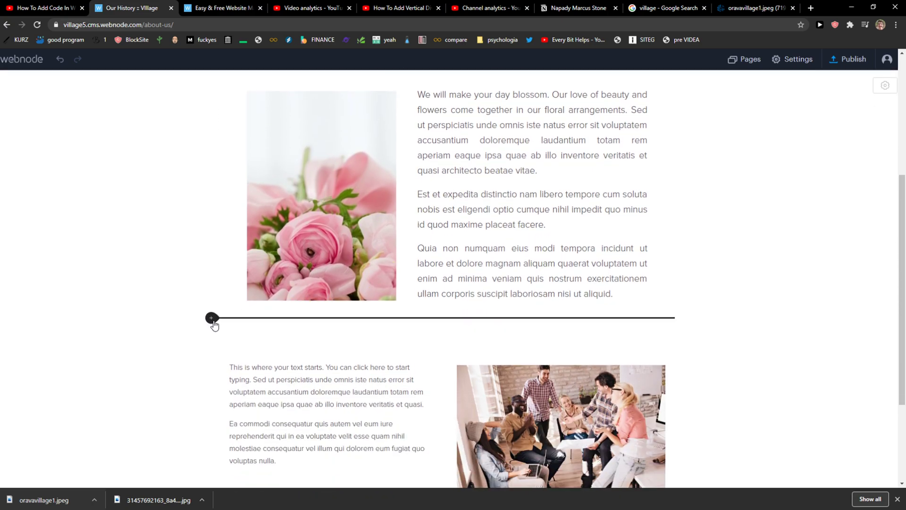
# Step: Browse the Add content block list, then dismiss it without adding anything
pyautogui.click(212, 320)
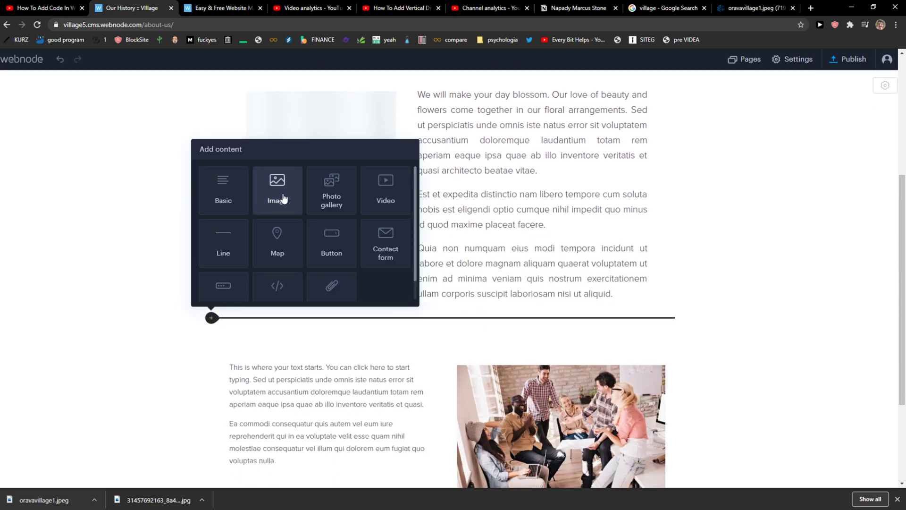
pyautogui.scroll(-1, 378, 218)
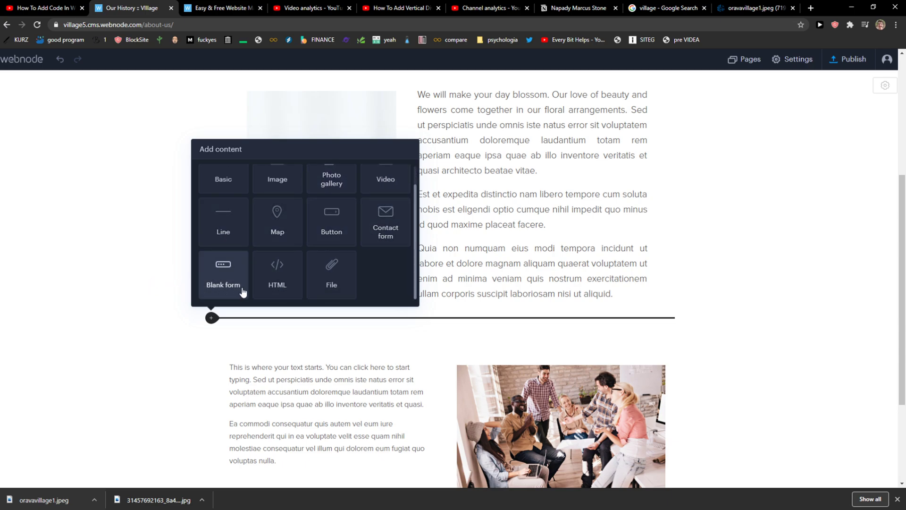
pyautogui.scroll(1, 302, 288)
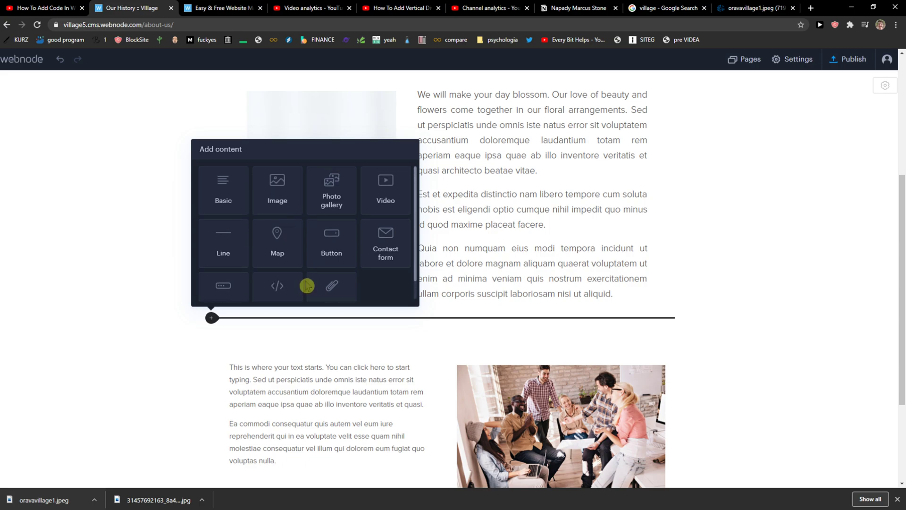
pyautogui.click(527, 322)
# Step: Switch to the PHOTO GALLERY page from the site navigation
pyautogui.scroll(4, 492, 278)
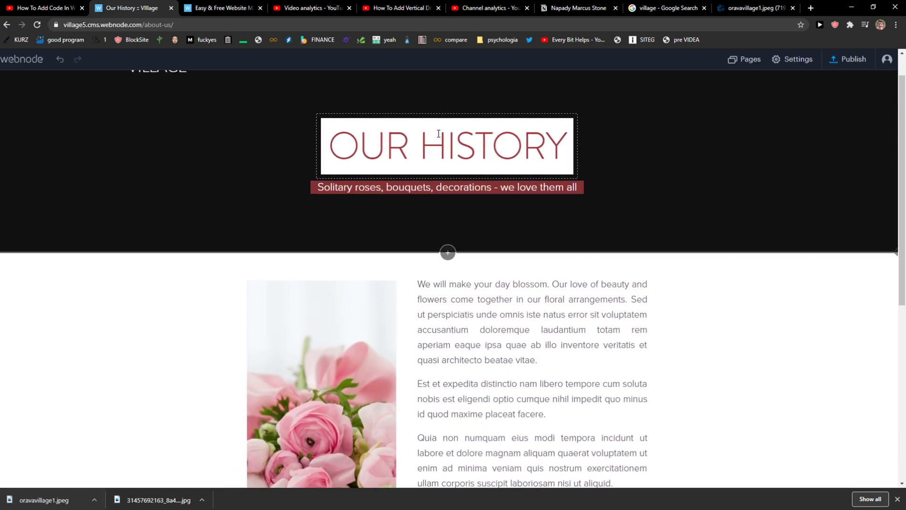
pyautogui.scroll(-7, 438, 136)
pyautogui.scroll(6, 449, 170)
pyautogui.moveTo(445, 313); pyautogui.dragTo(455, 160)
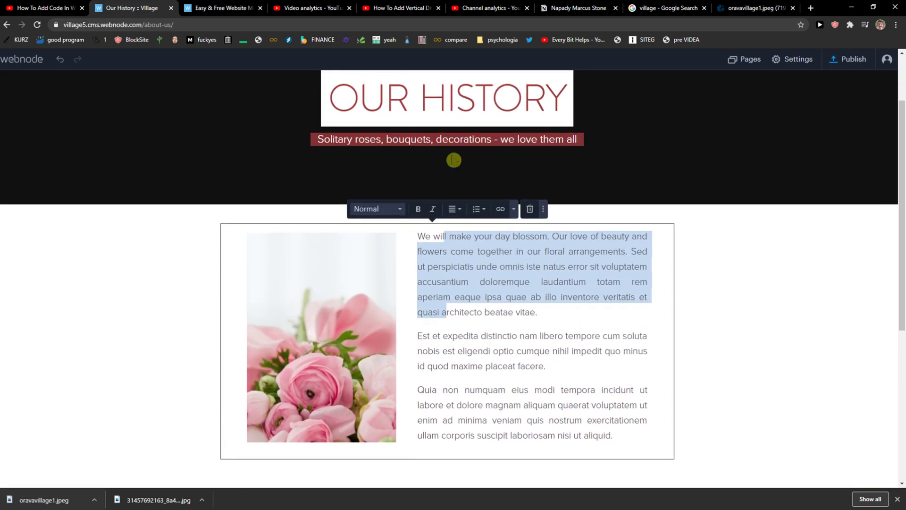
pyautogui.scroll(2, 454, 158)
pyautogui.click(625, 160)
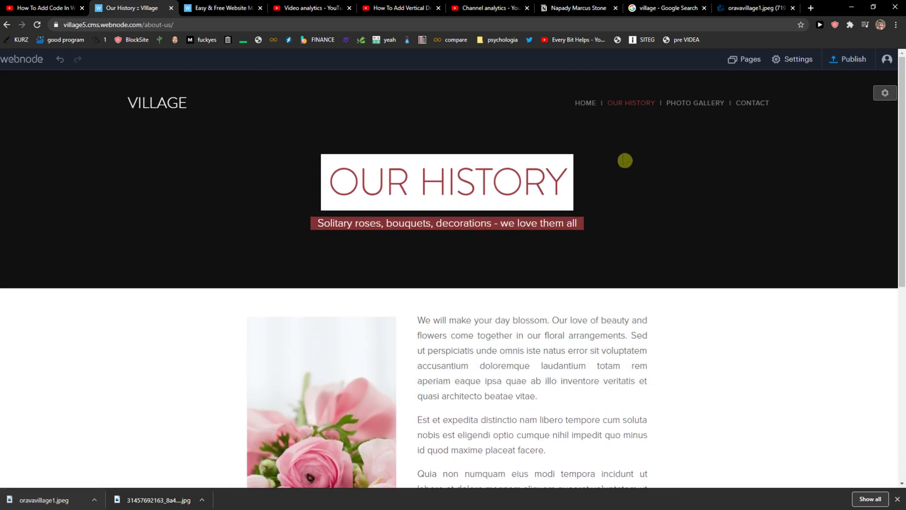
pyautogui.click(687, 104)
# Step: Set the gallery section background to plain white after trying black and grey textured
pyautogui.scroll(-5, 419, 287)
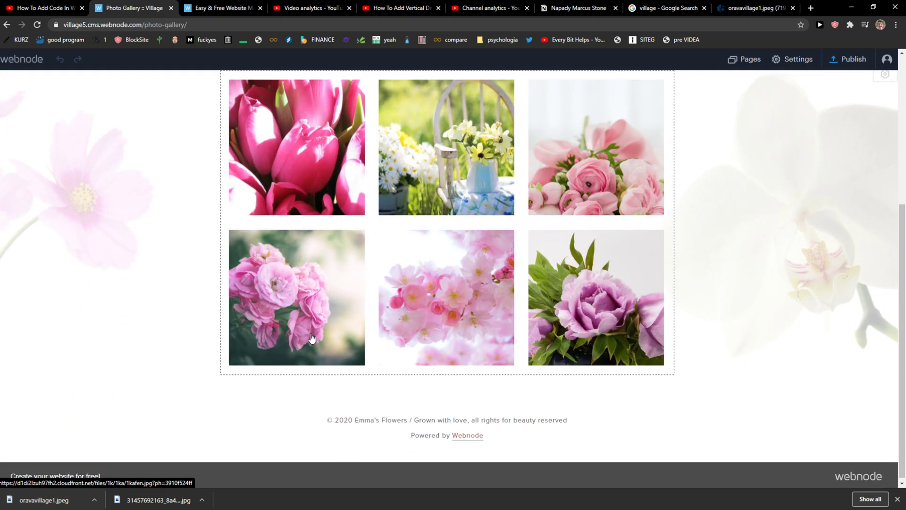
pyautogui.scroll(3, 795, 195)
pyautogui.click(884, 220)
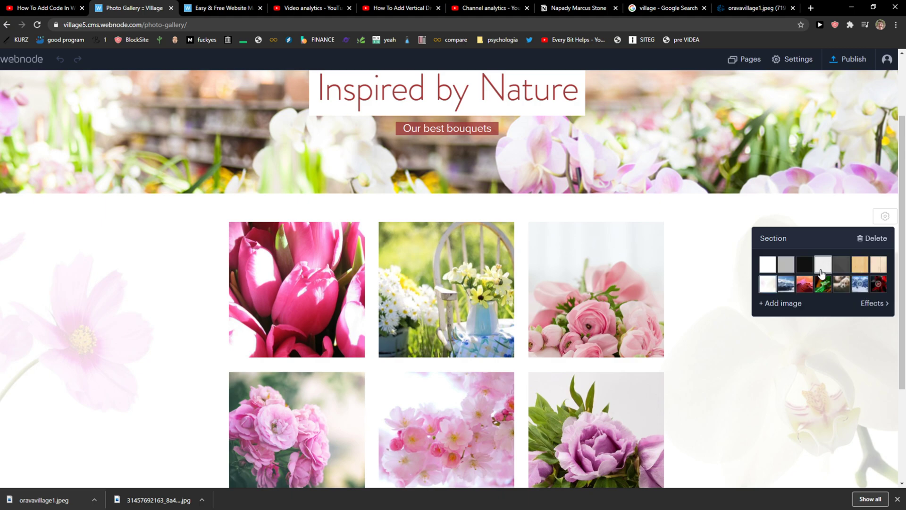
pyautogui.click(805, 265)
pyautogui.click(824, 267)
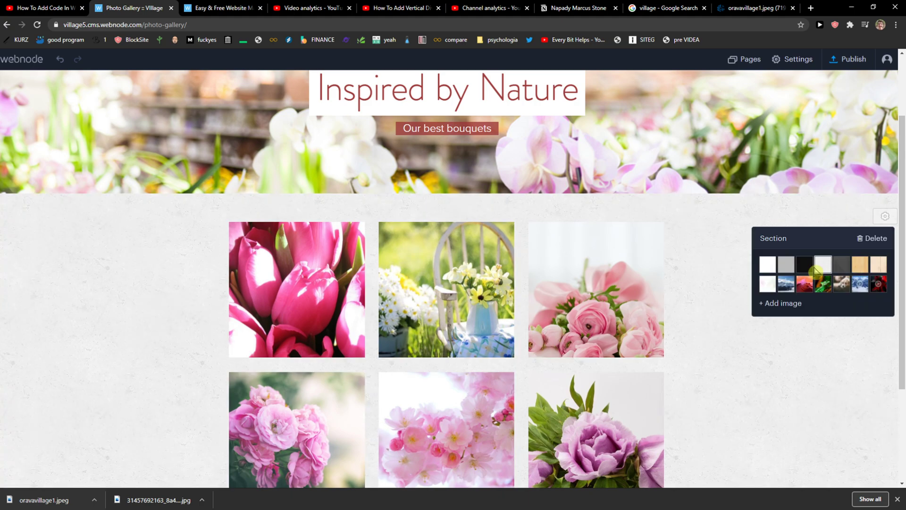
pyautogui.scroll(-3, 419, 339)
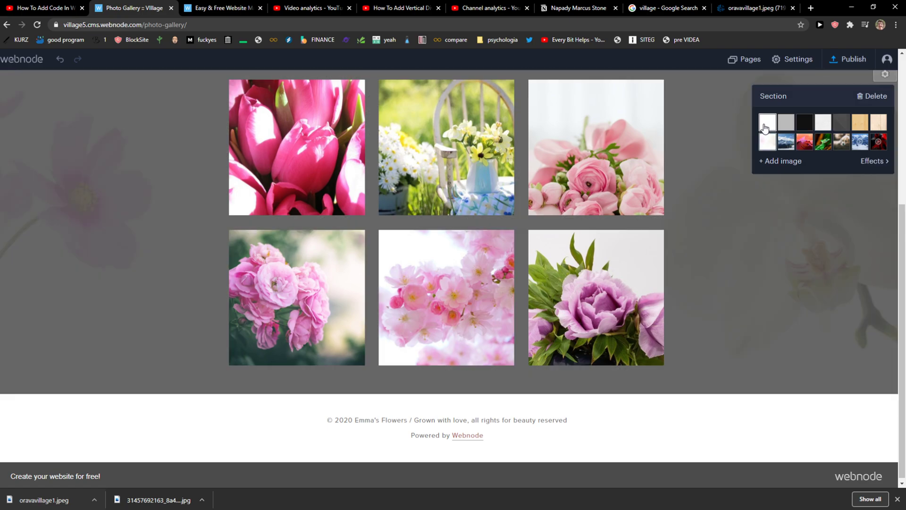
pyautogui.click(767, 125)
pyautogui.scroll(3, 423, 324)
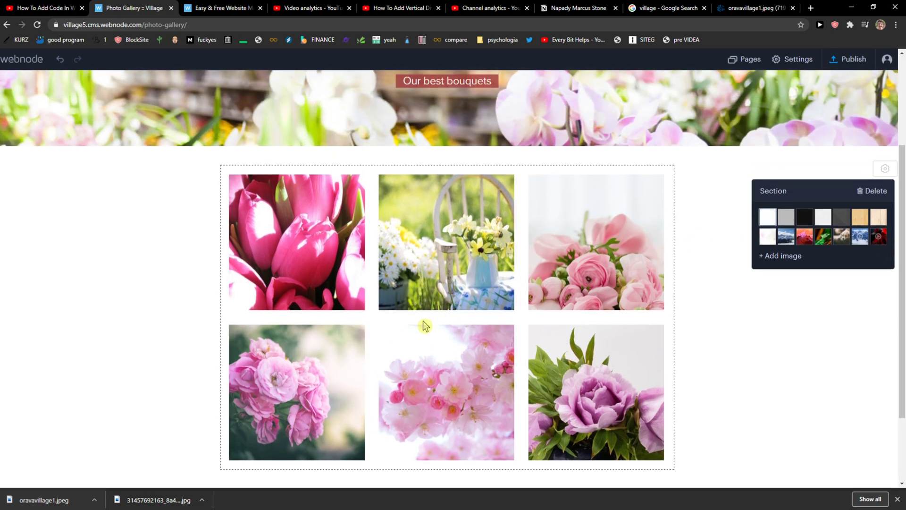
pyautogui.scroll(3, 783, 134)
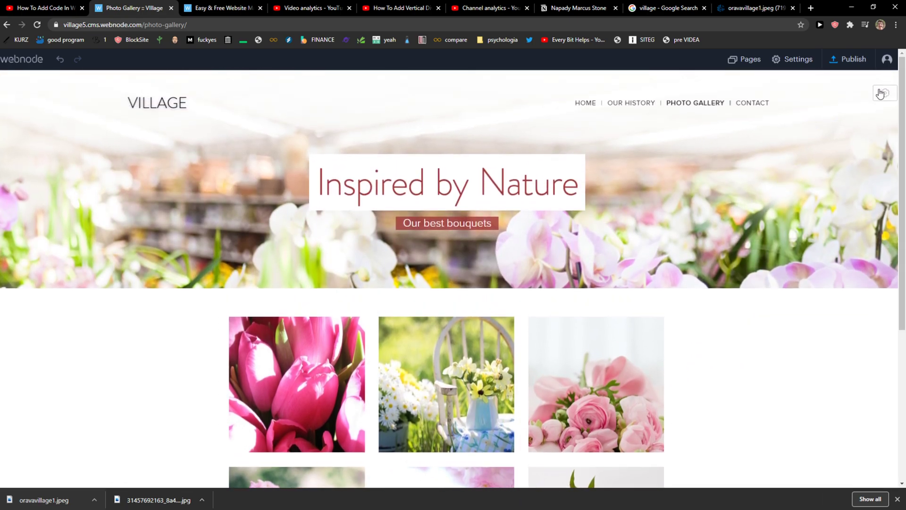
# Step: Make the header background black and retitle Inspired by Nature as OUR PICTURES
pyautogui.click(819, 122)
pyautogui.click(805, 141)
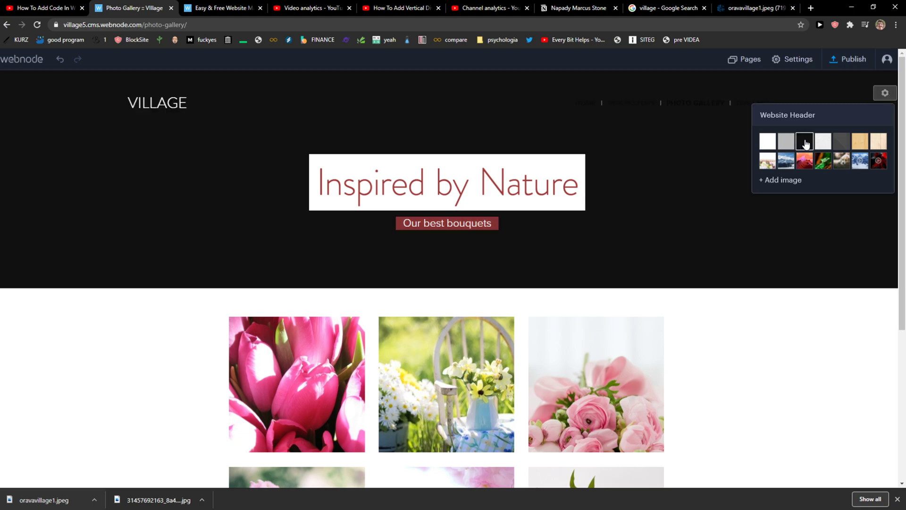
pyautogui.tripleClick(460, 205)
pyautogui.write('OUR PICTURES')
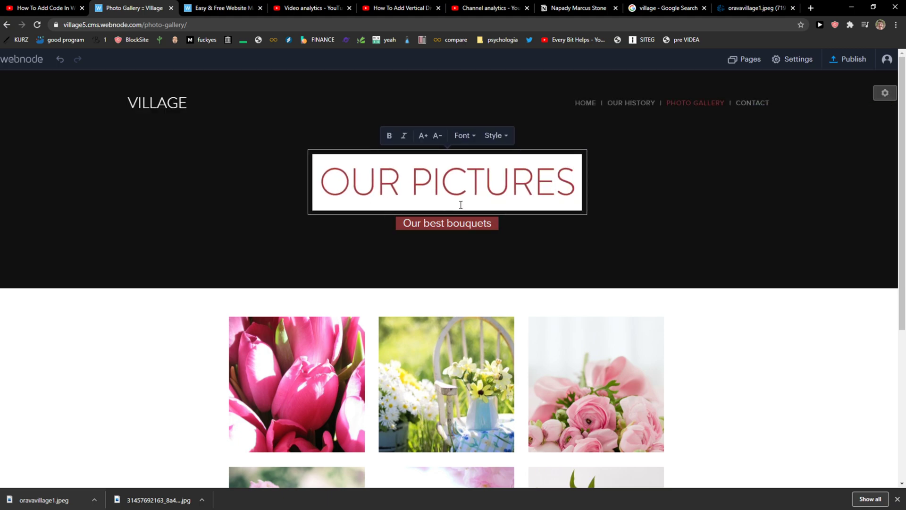
# Step: Bring up the list of content that can be added above the gallery
pyautogui.scroll(-5, 378, 322)
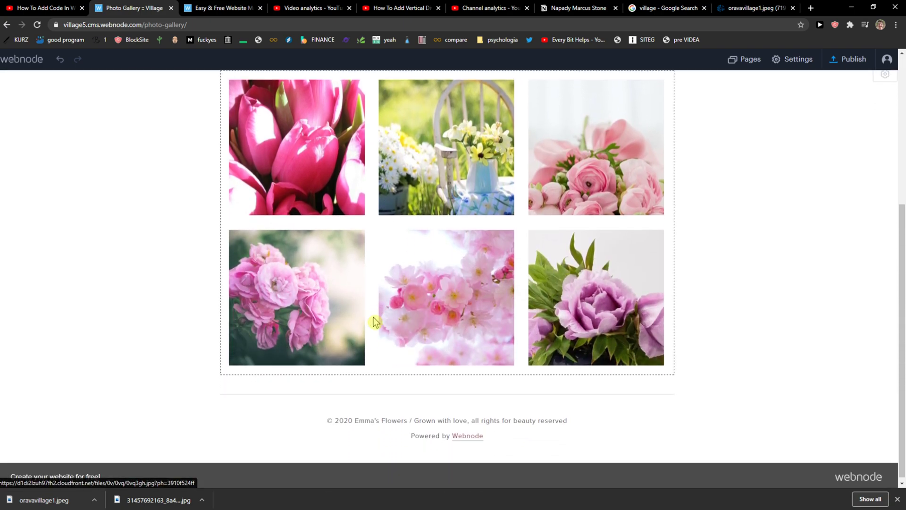
pyautogui.scroll(3, 754, 235)
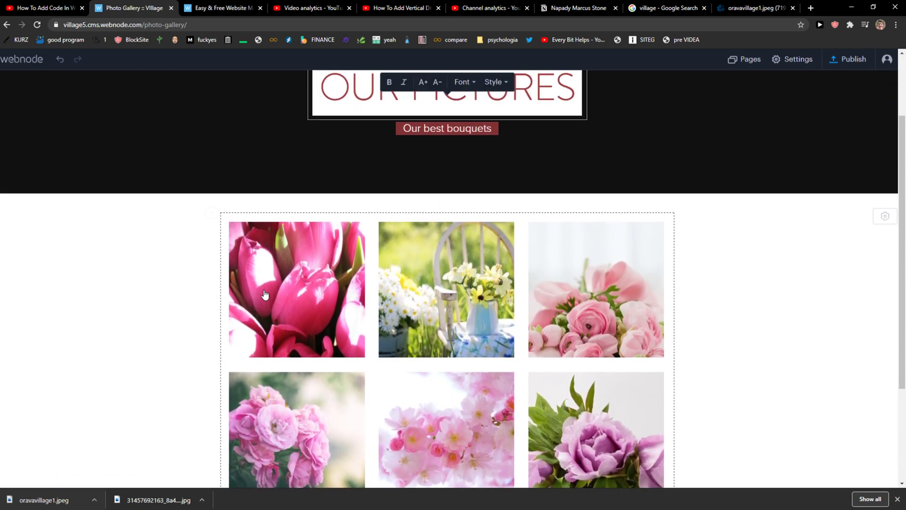
pyautogui.click(211, 213)
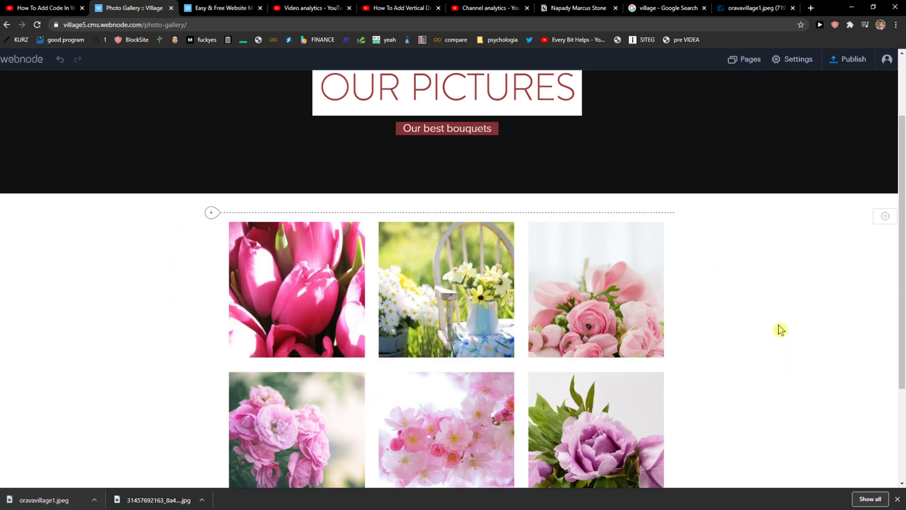
pyautogui.scroll(2, 755, 231)
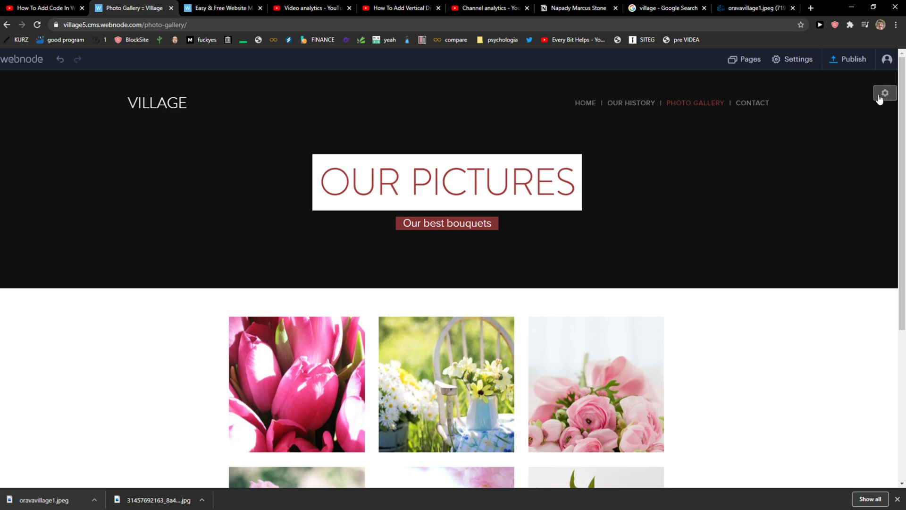
# Step: Create a page named Village football from the Photo Gallery template
pyautogui.click(748, 60)
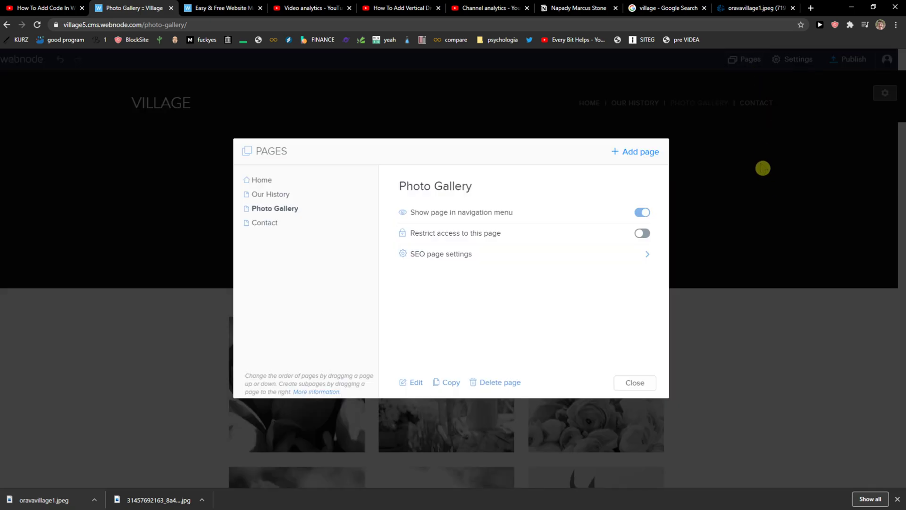
pyautogui.click(638, 153)
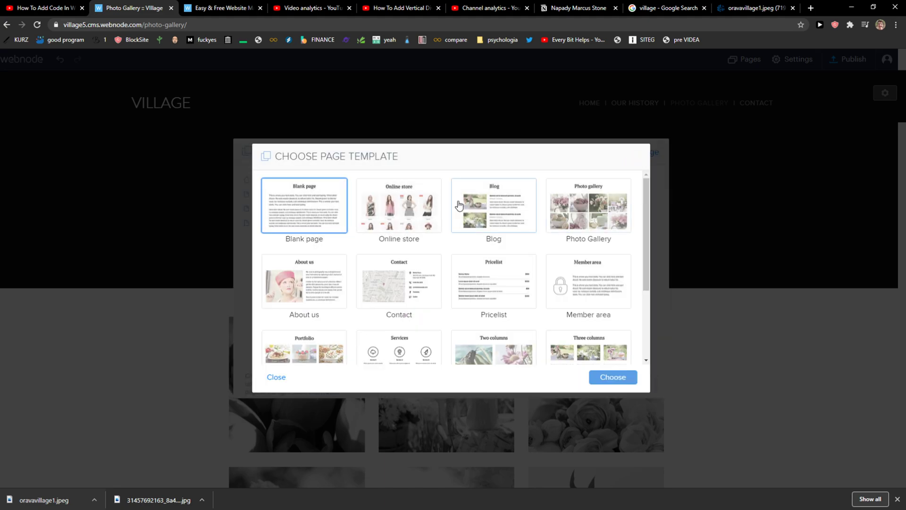
pyautogui.click(557, 212)
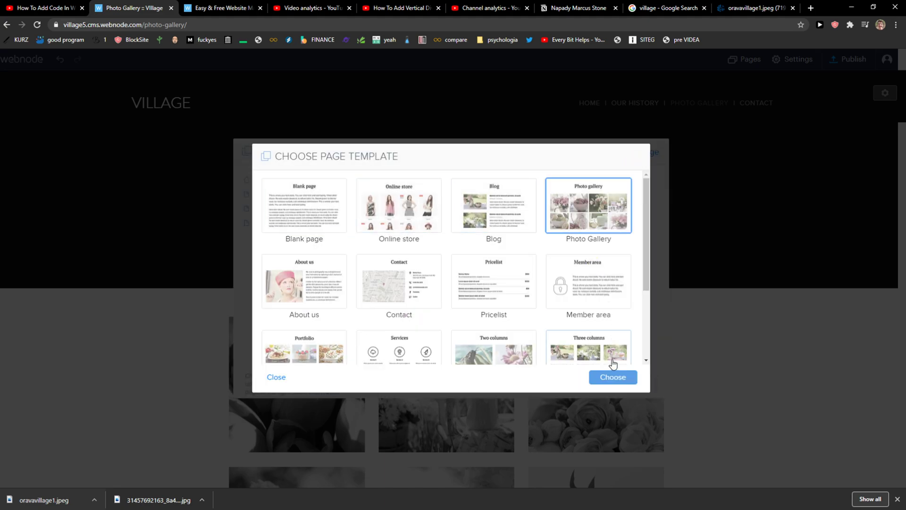
pyautogui.click(612, 376)
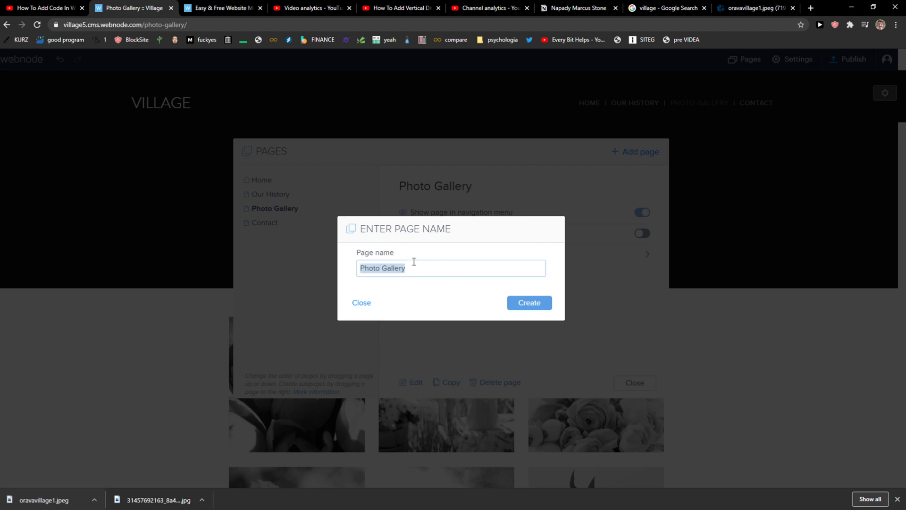
pyautogui.write('Vu')
pyautogui.press('BackSpace')
pyautogui.press('BackSpace')
pyautogui.write('Village football')
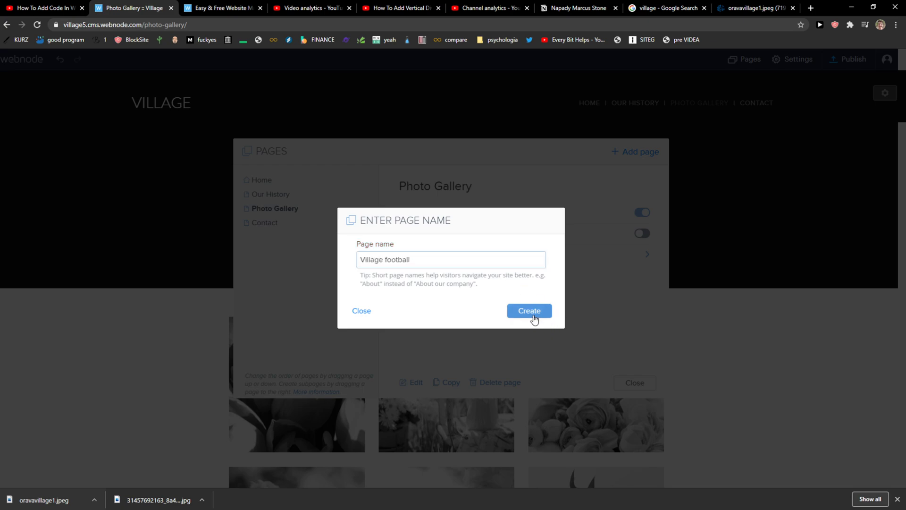
pyautogui.click(533, 316)
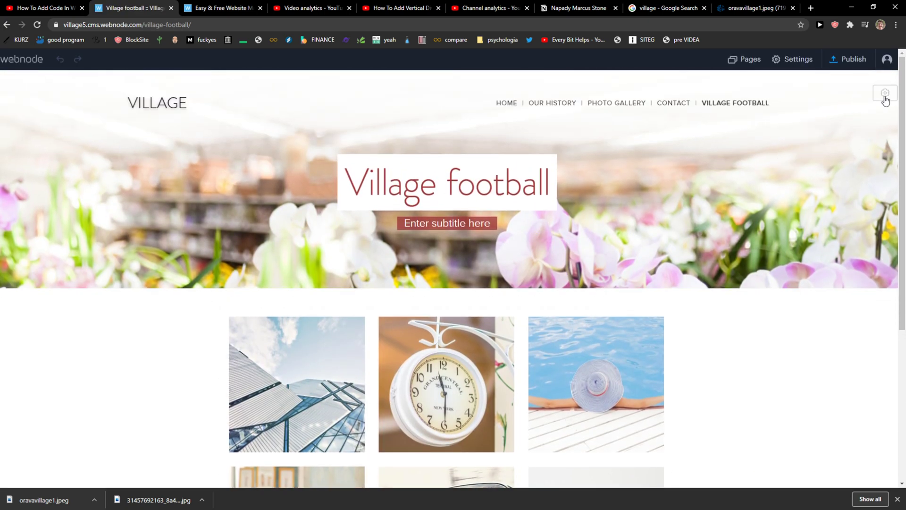
# Step: Set the Village football page's header background to black
pyautogui.click(885, 96)
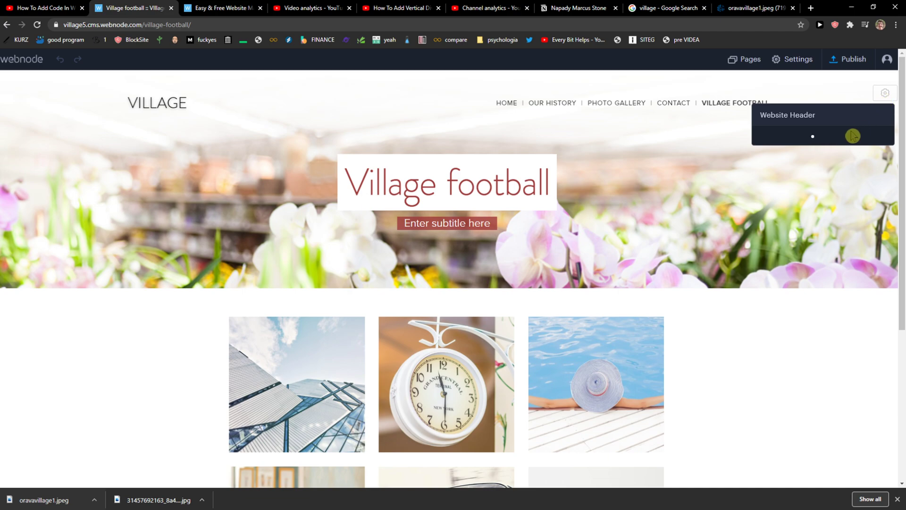
pyautogui.click(813, 143)
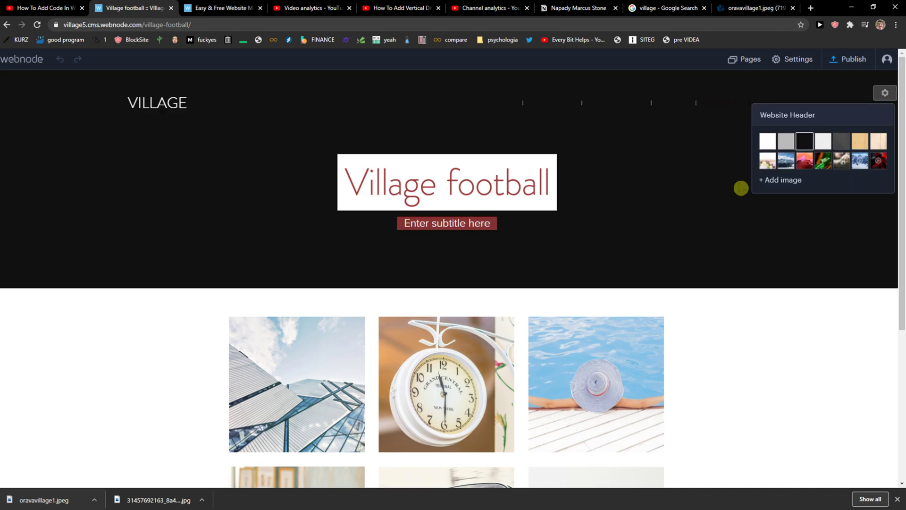
pyautogui.scroll(-4, 667, 314)
pyautogui.scroll(1, 693, 282)
pyautogui.scroll(3, 692, 282)
# Step: Glance at the settings and pages overviews, then return to the Photo Gallery page
pyautogui.click(793, 60)
pyautogui.click(756, 104)
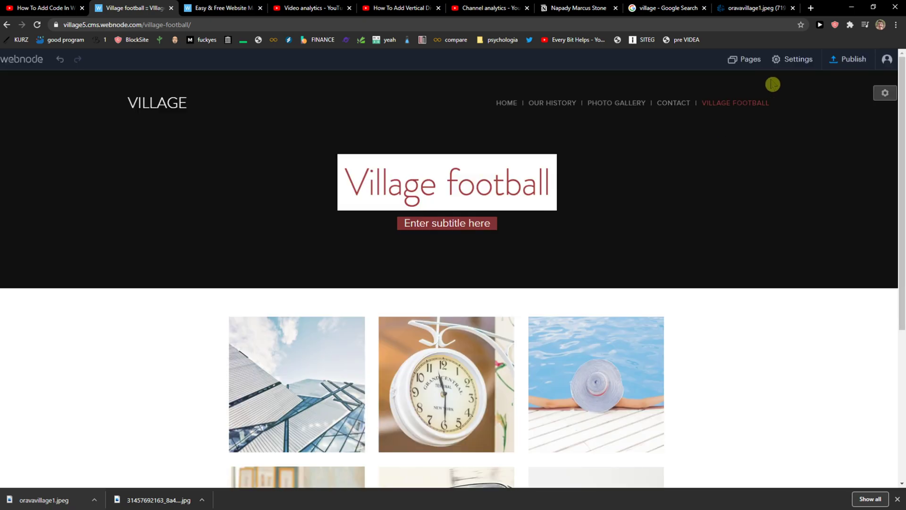
pyautogui.click(746, 59)
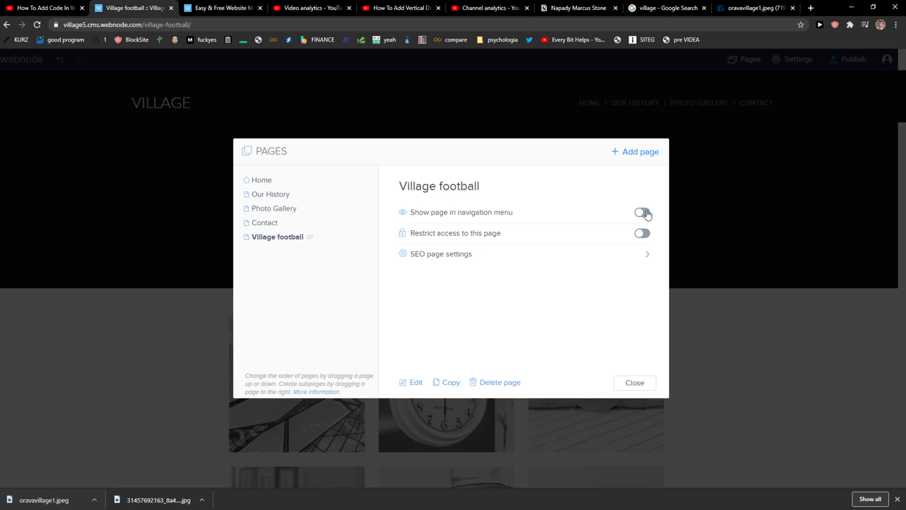
pyautogui.click(753, 138)
pyautogui.scroll(-1, 449, 248)
pyautogui.scroll(1, 691, 148)
pyautogui.click(707, 102)
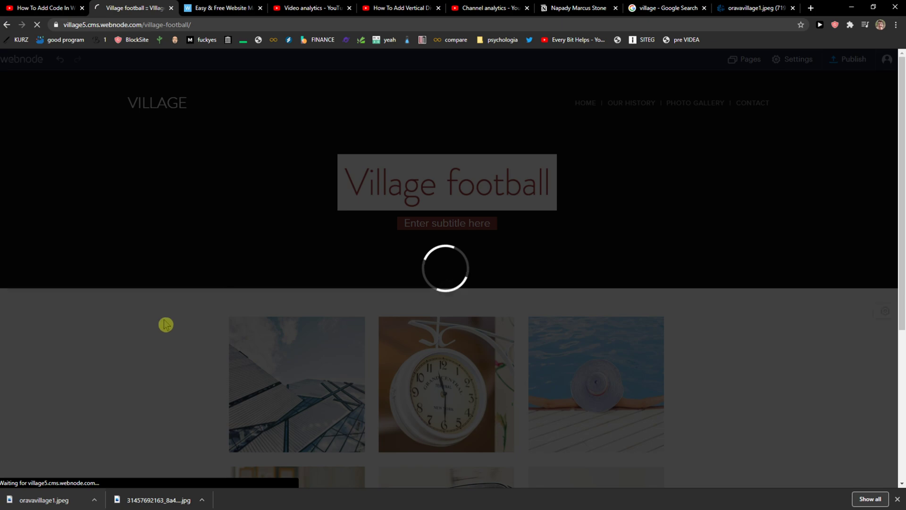
# Step: Review the Add content choices below the flower gallery, then dismiss them
pyautogui.scroll(-5, 196, 324)
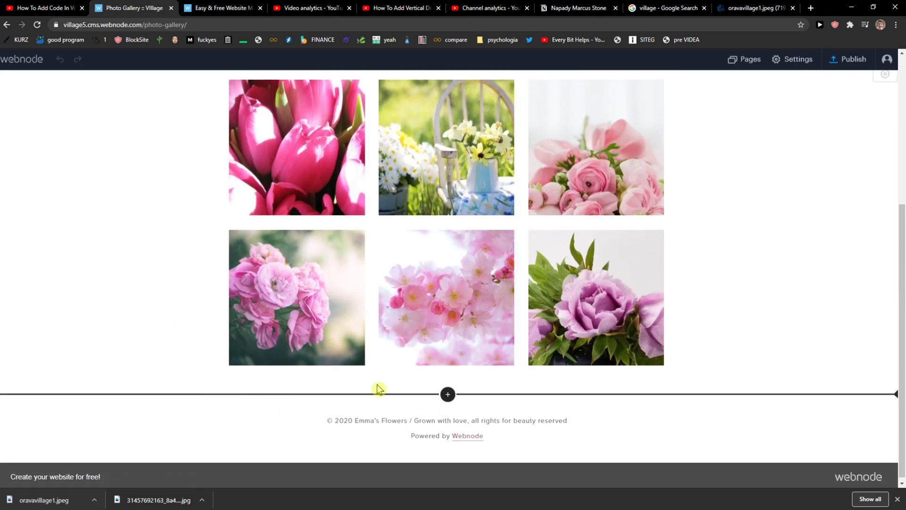
pyautogui.click(212, 375)
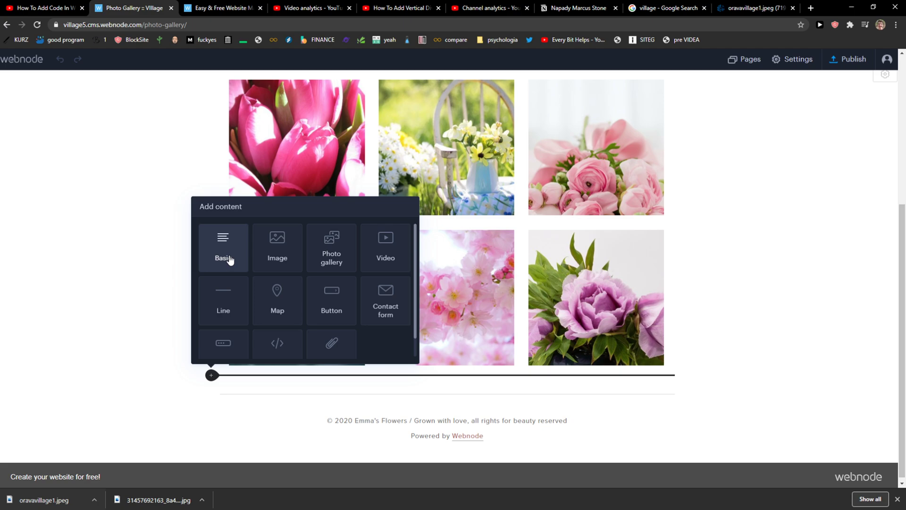
pyautogui.scroll(-1, 279, 289)
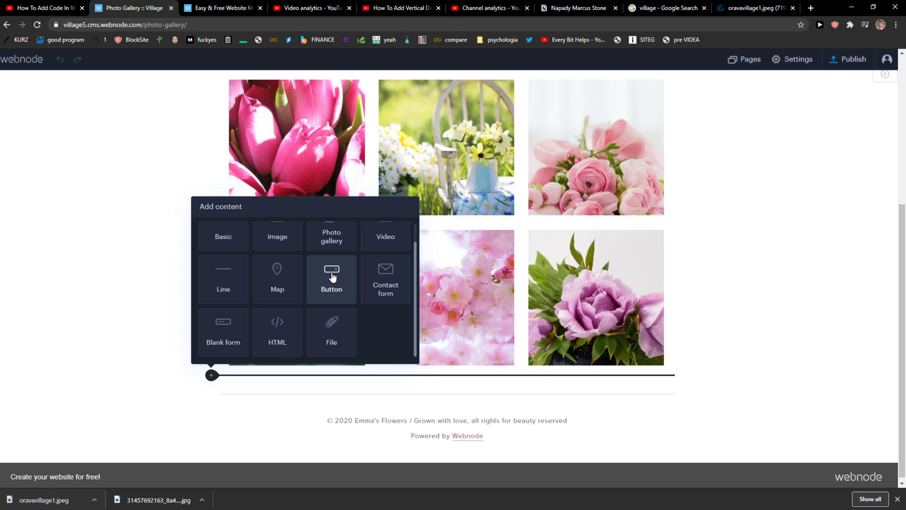
pyautogui.scroll(1, 332, 277)
pyautogui.click(337, 424)
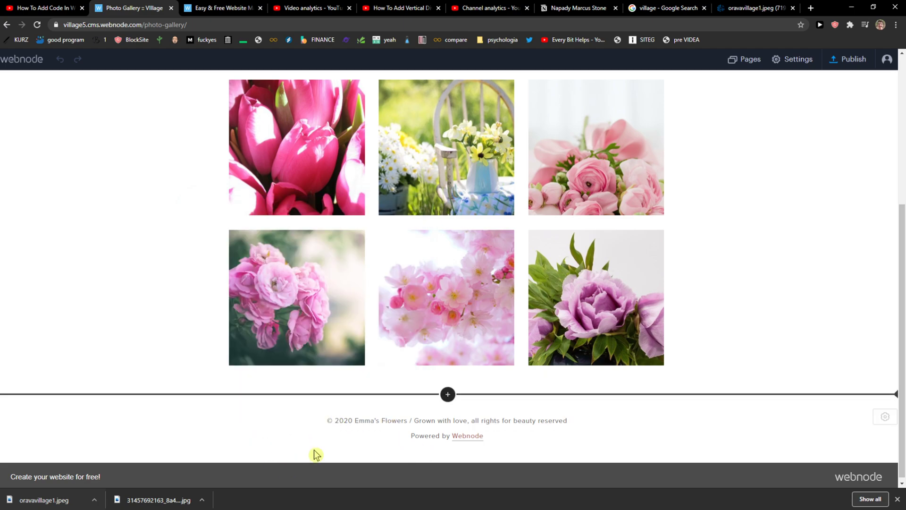
# Step: Add a photo gallery section below the flowers, undo it, and reopen the section types
pyautogui.click(448, 394)
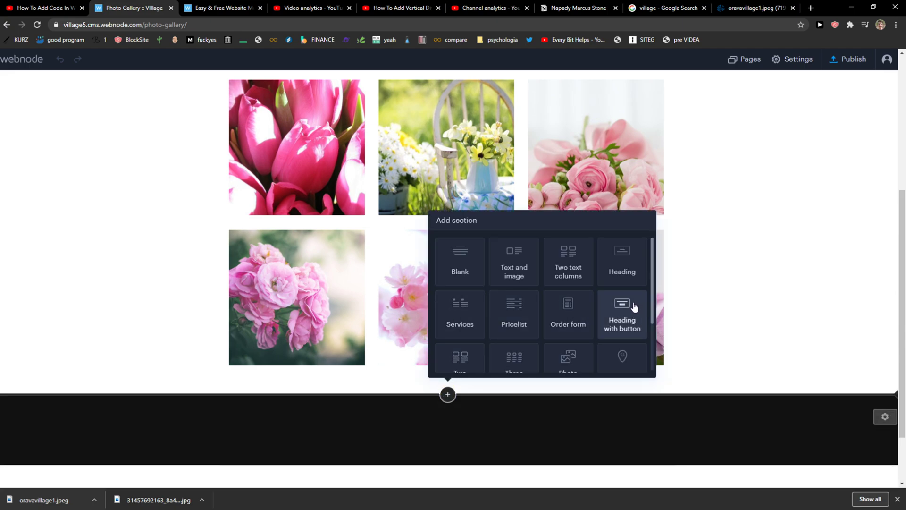
pyautogui.scroll(-2, 633, 331)
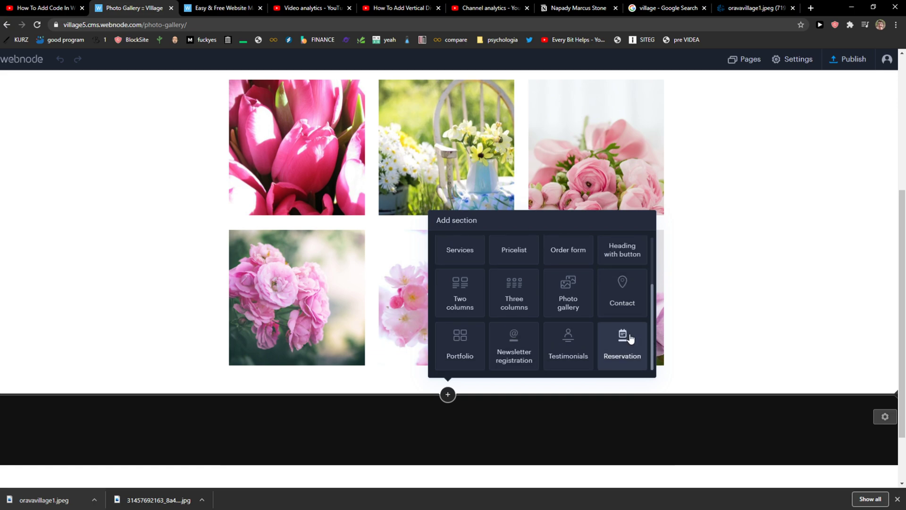
pyautogui.scroll(2, 628, 334)
pyautogui.scroll(-2, 618, 345)
pyautogui.scroll(1, 595, 344)
pyautogui.click(575, 336)
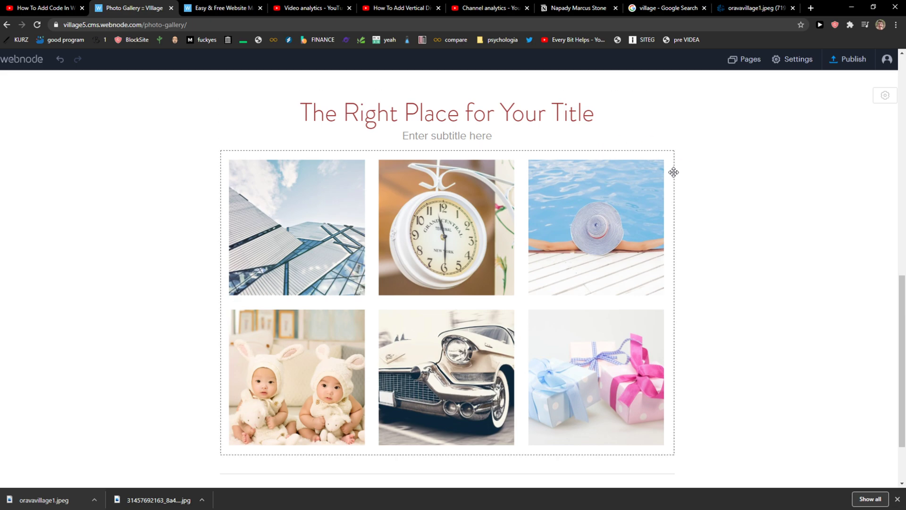
pyautogui.click(675, 181)
pyautogui.click(57, 61)
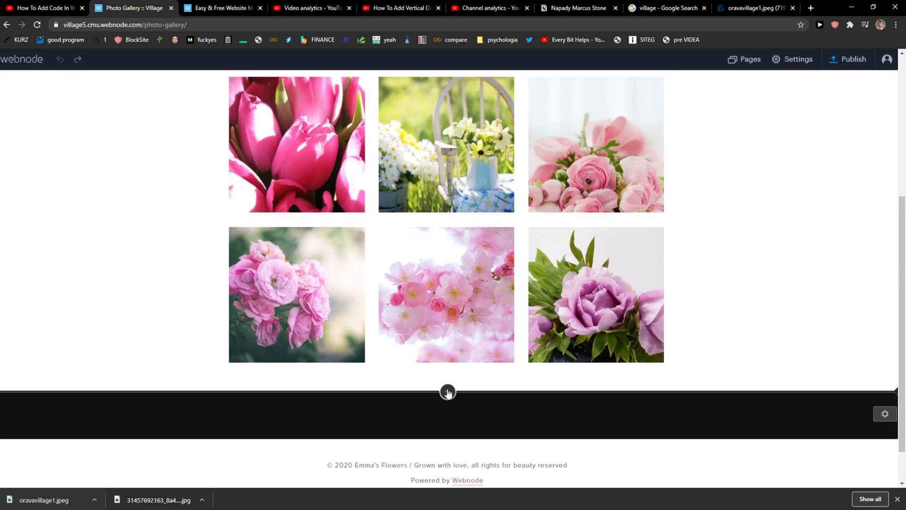
pyautogui.click(448, 392)
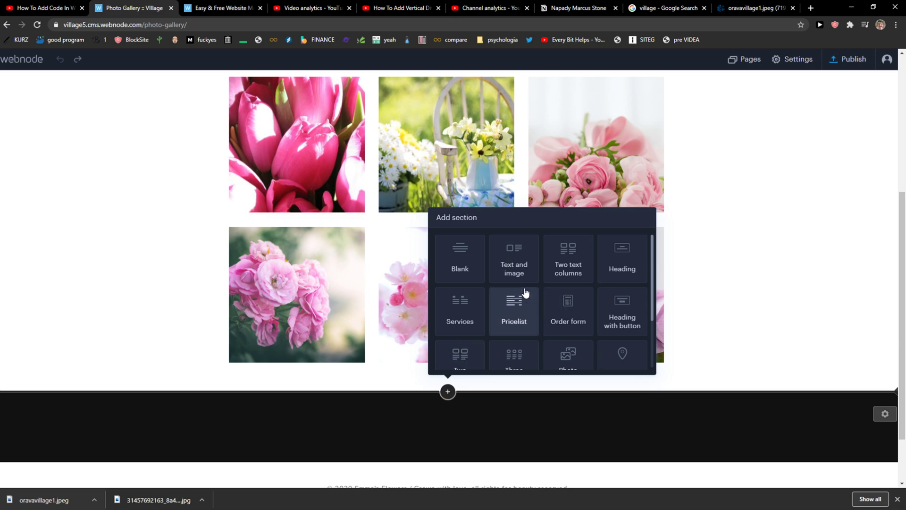
# Step: Add a Text and image section and title it FOOTBALL IN OUR VILLAGE
pyautogui.scroll(-2, 543, 279)
pyautogui.scroll(2, 543, 278)
pyautogui.click(509, 267)
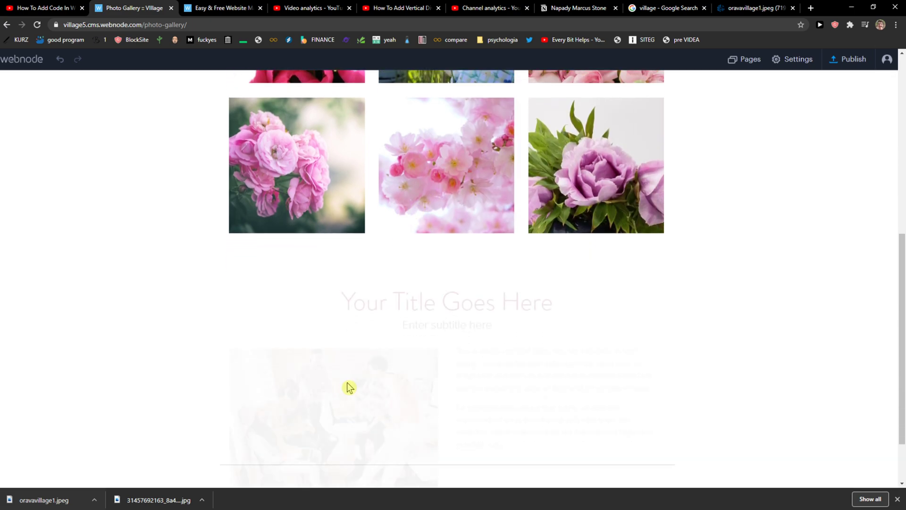
pyautogui.click(472, 256)
pyautogui.tripleClick(466, 256)
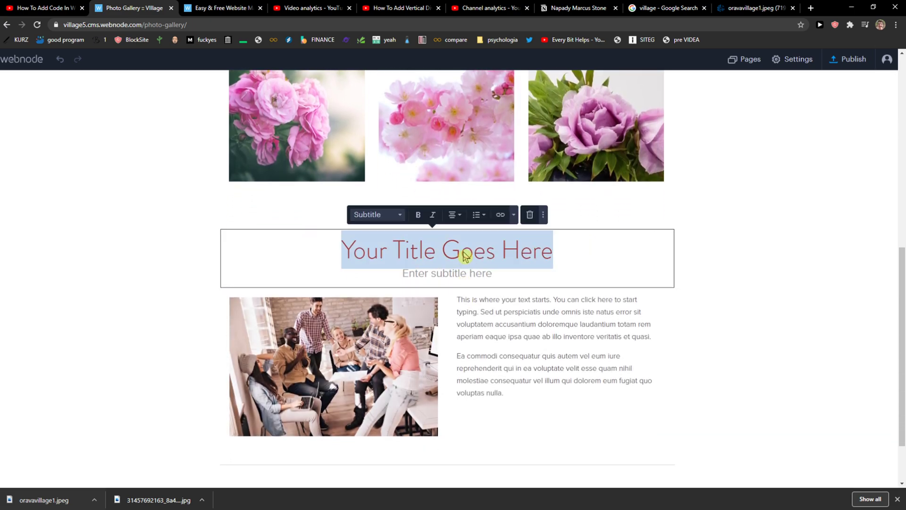
pyautogui.write('FOOTAB')
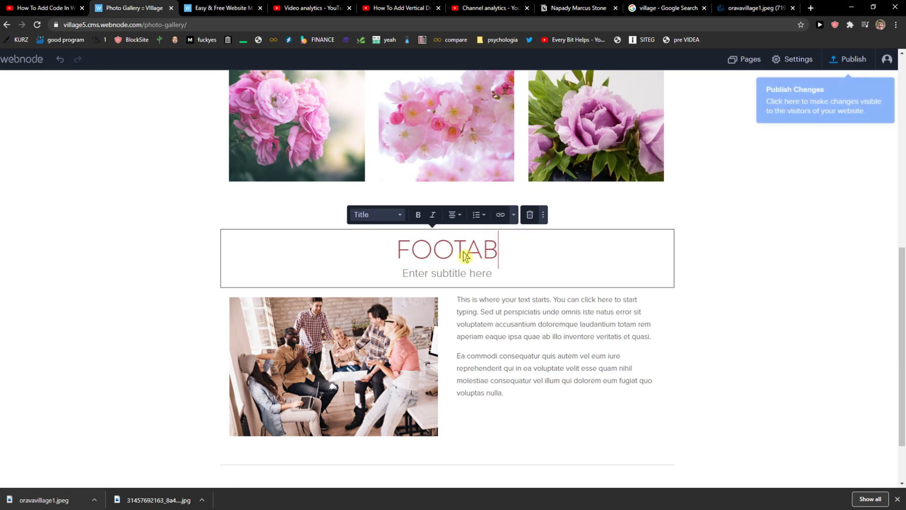
pyautogui.press('BackSpace')
pyautogui.press('BackSpace')
pyautogui.write('BALL IN OUR VI')
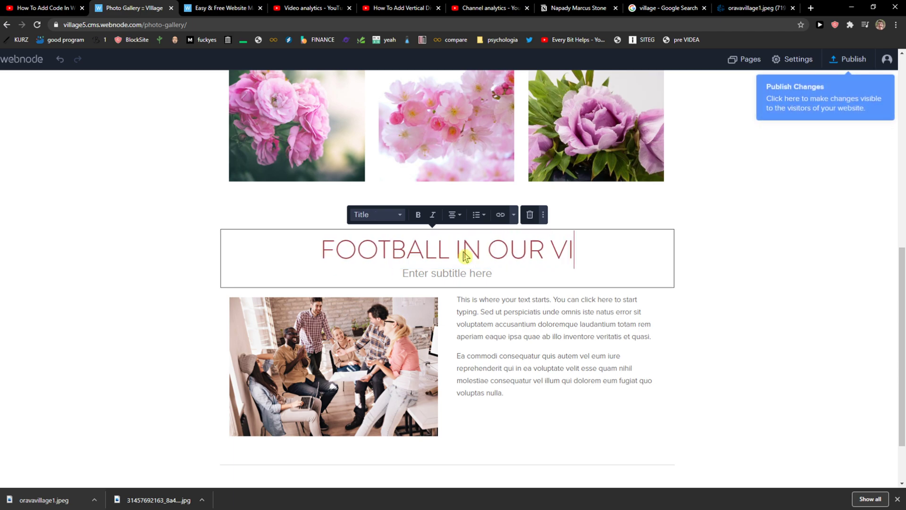
pyautogui.write('LLAGE')
# Step: Link the FOOTBALL IN OUR VILLAGE title to the Village football page
pyautogui.tripleClick(462, 249)
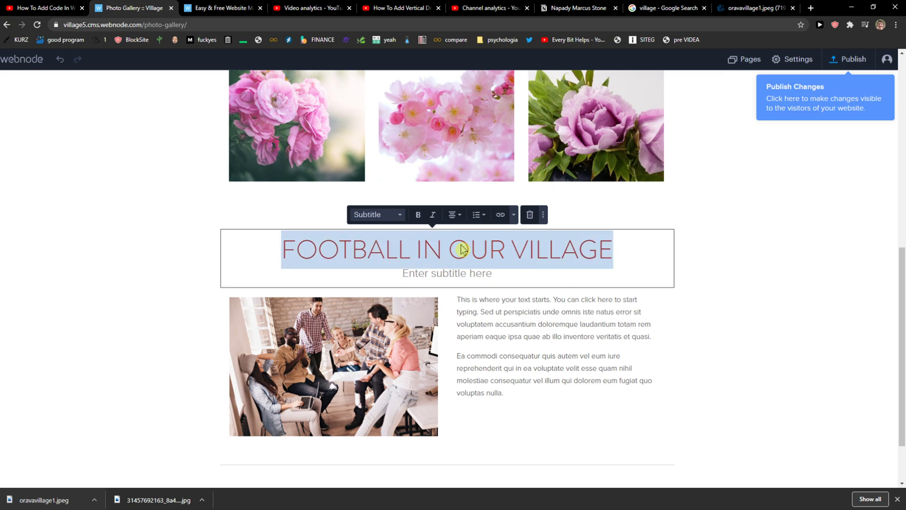
pyautogui.click(500, 216)
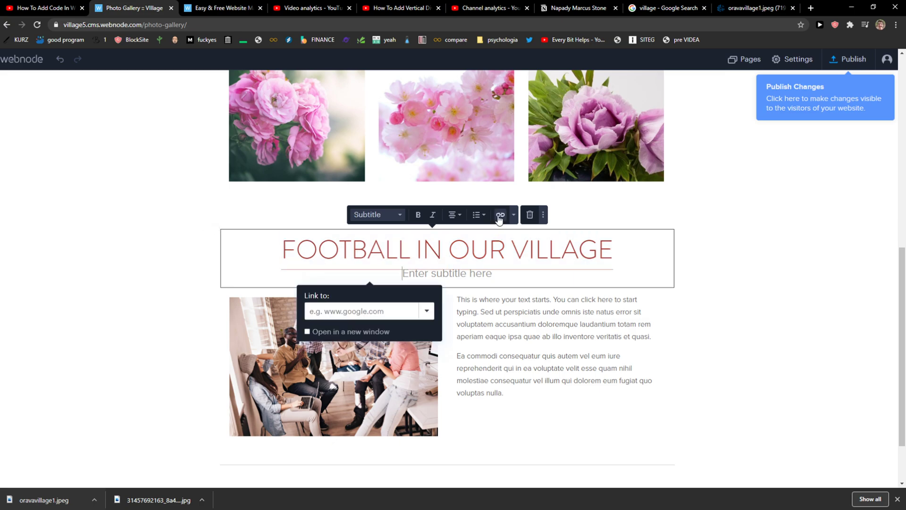
pyautogui.click(427, 311)
pyautogui.click(329, 392)
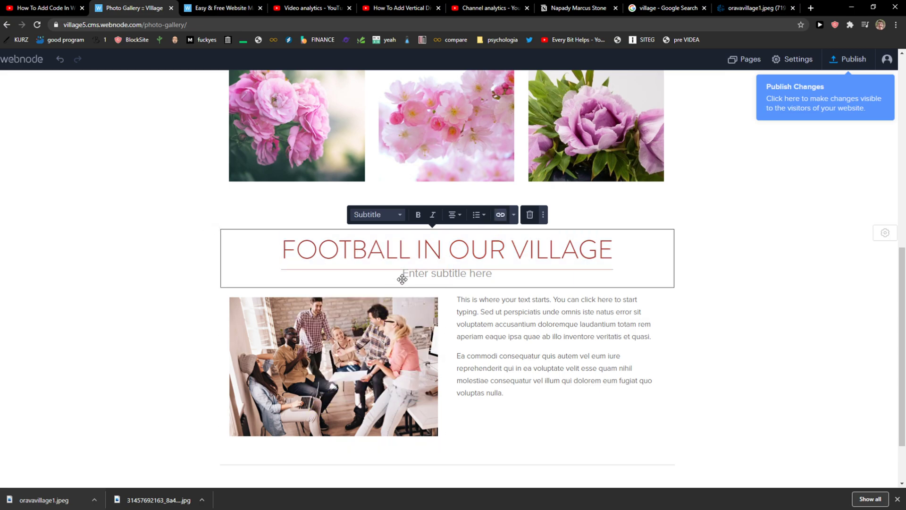
pyautogui.click(460, 299)
pyautogui.click(411, 242)
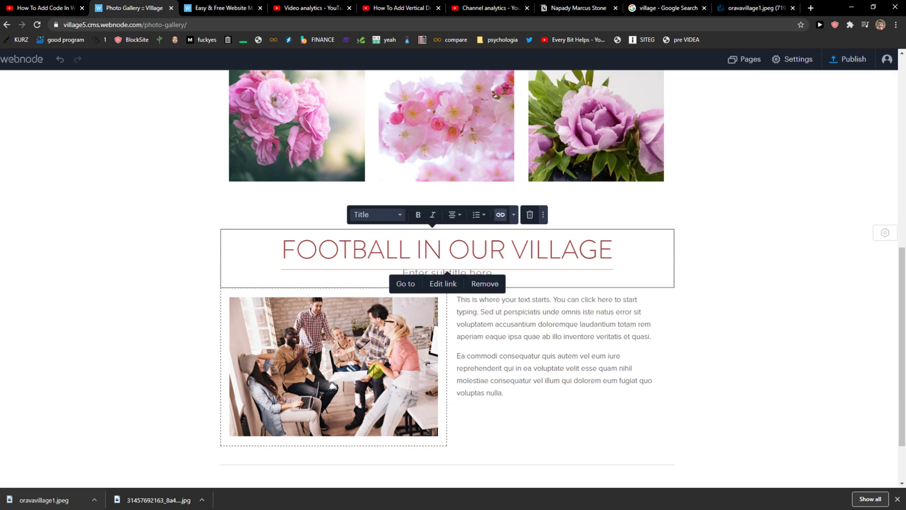
pyautogui.click(495, 351)
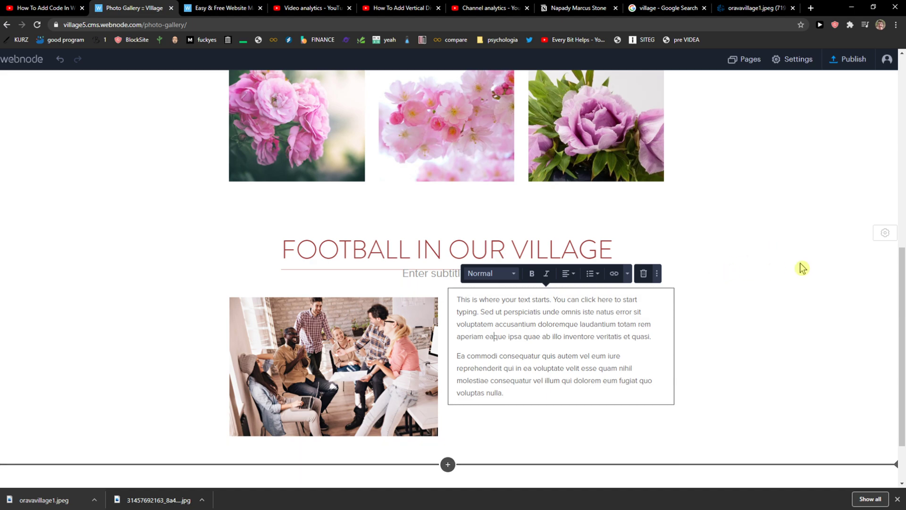
# Step: Add a text-and-image section below FOOTBALL IN OUR VILLAGE with its photo right of the text
pyautogui.scroll(6, 323, 372)
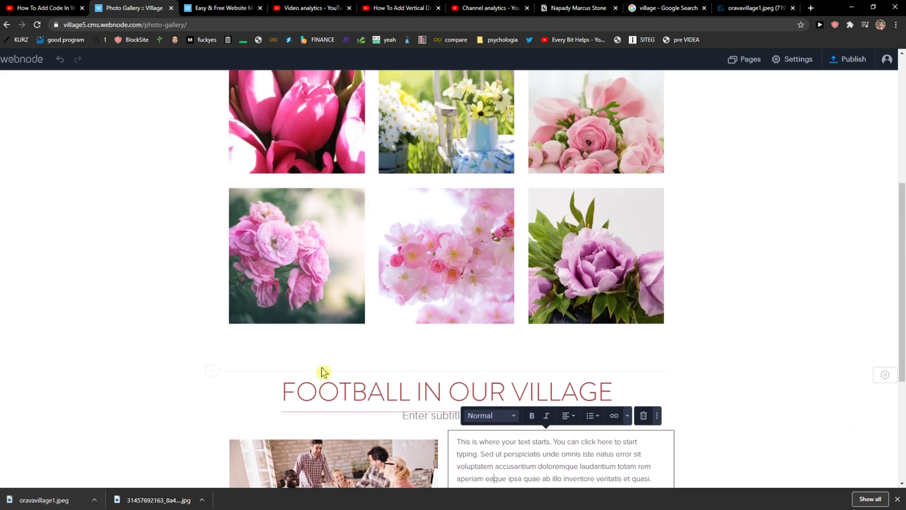
pyautogui.scroll(-5, 323, 368)
pyautogui.scroll(-2, 329, 364)
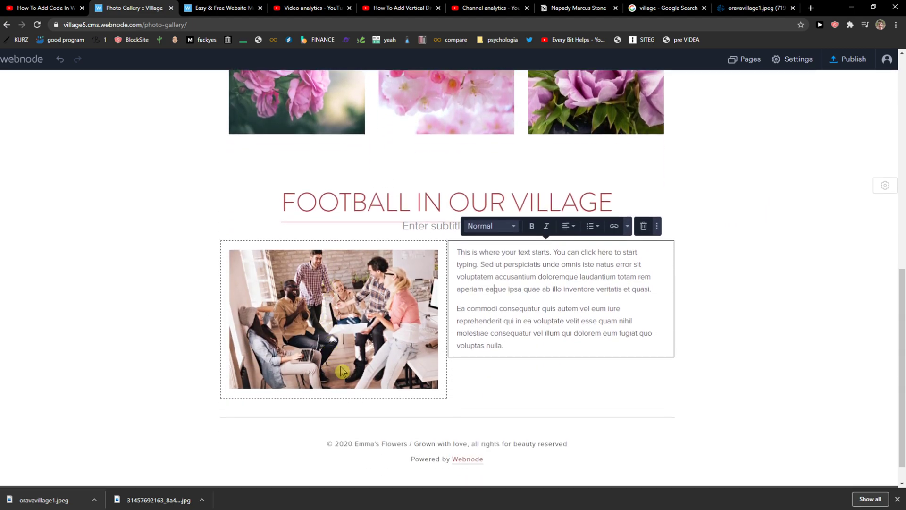
pyautogui.click(448, 417)
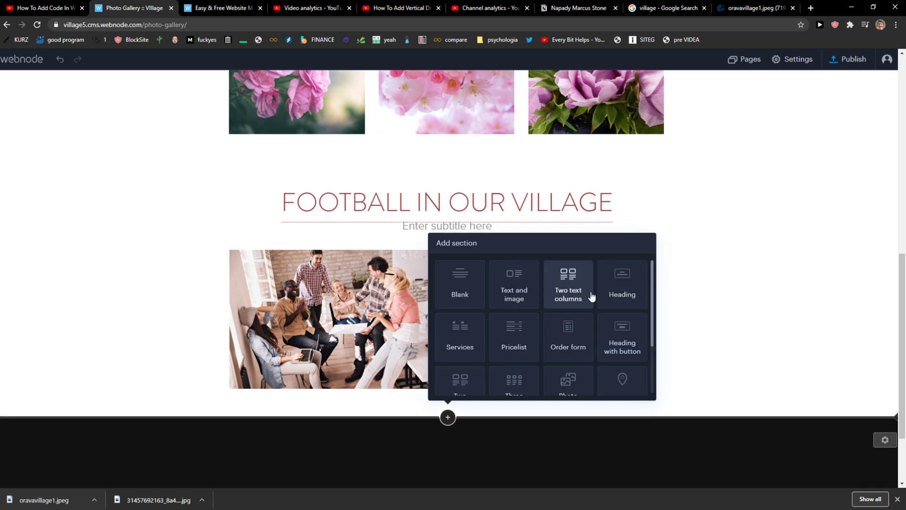
pyautogui.click(528, 296)
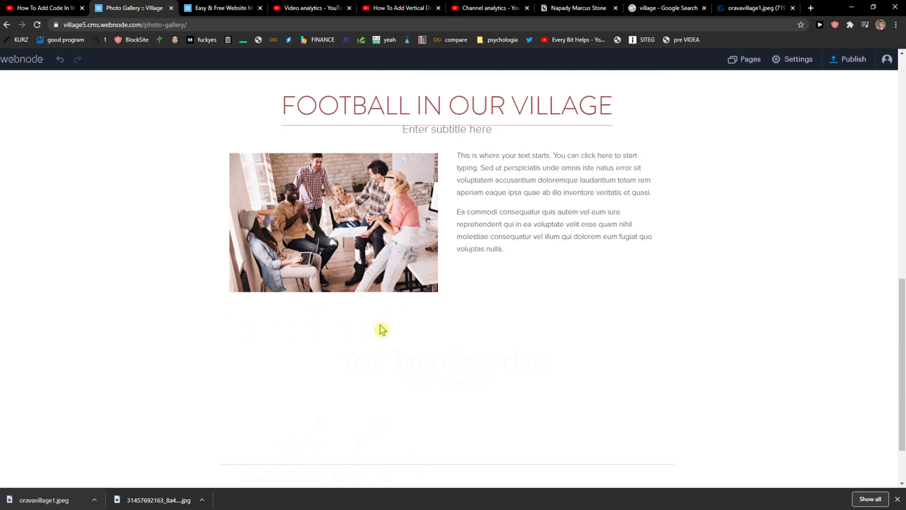
pyautogui.moveTo(347, 345); pyautogui.dragTo(441, 329)
pyautogui.moveTo(506, 297); pyautogui.dragTo(441, 289)
# Step: Delete the new section's 'Enter subtitle here' placeholder subtitle
pyautogui.click(486, 273)
pyautogui.scroll(5, 513, 262)
pyautogui.click(482, 256)
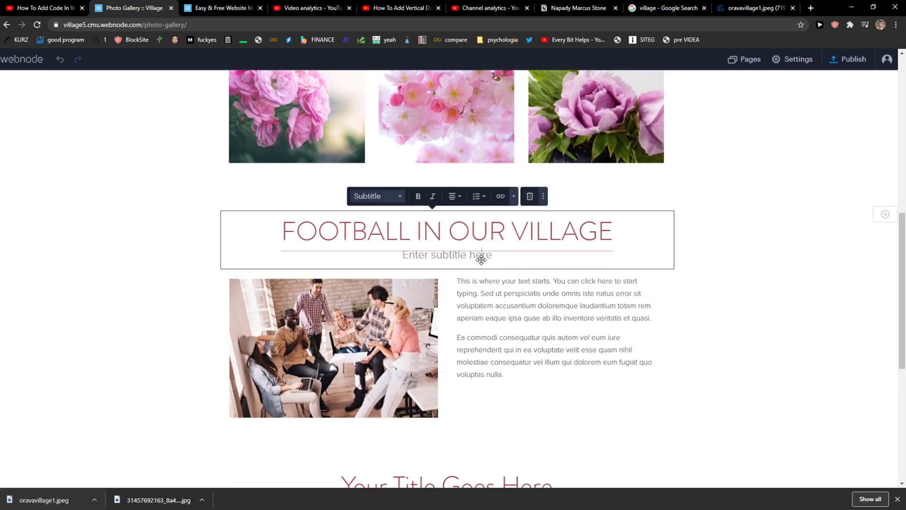
pyautogui.moveTo(510, 262); pyautogui.dragTo(389, 260)
pyautogui.scroll(-4, 223, 328)
pyautogui.click(480, 326)
pyautogui.moveTo(505, 320)
pyautogui.mouseDown()
pyautogui.moveTo(354, 320)
pyautogui.moveTo(492, 318)
pyautogui.mouseUp()
pyautogui.click(384, 324)
pyautogui.press('BackSpace')
pyautogui.scroll(15, 96, 376)
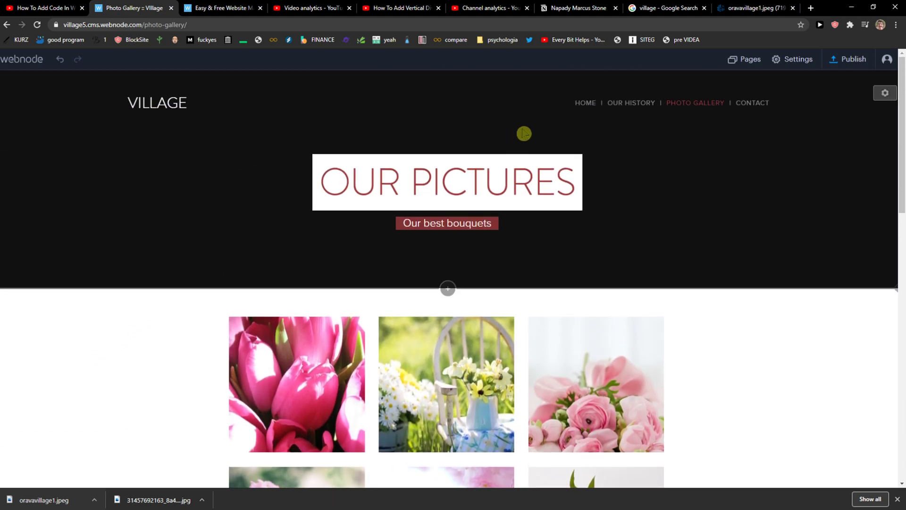
# Step: On the HOME page, insert a text block below the What is new in our Village image
pyautogui.click(585, 105)
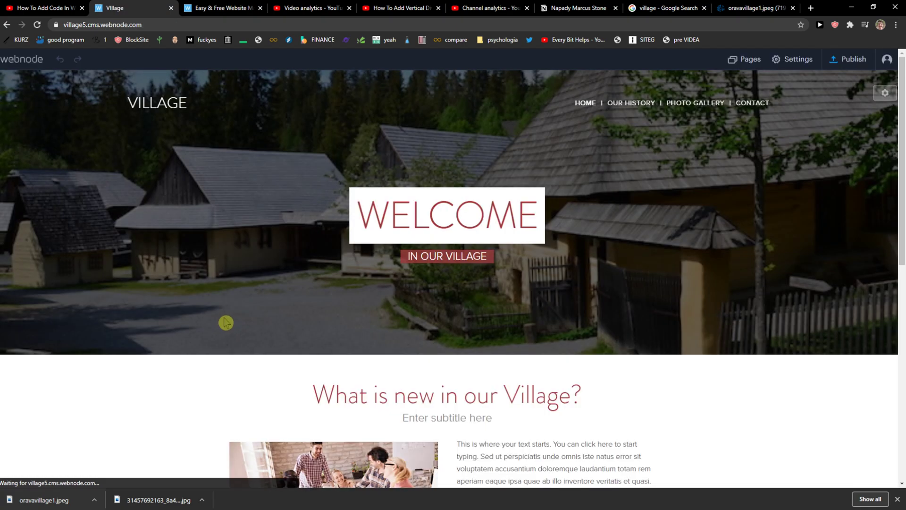
pyautogui.scroll(-7, 227, 320)
pyautogui.scroll(2, 423, 287)
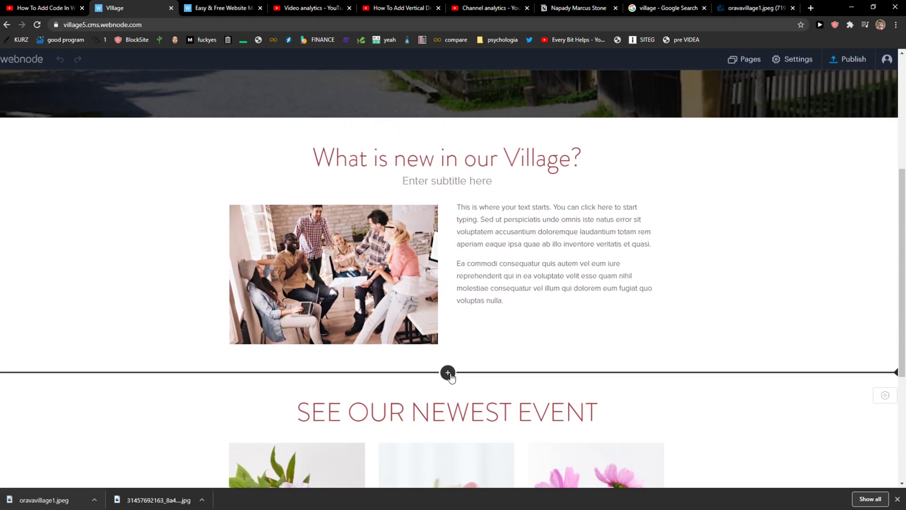
pyautogui.click(212, 355)
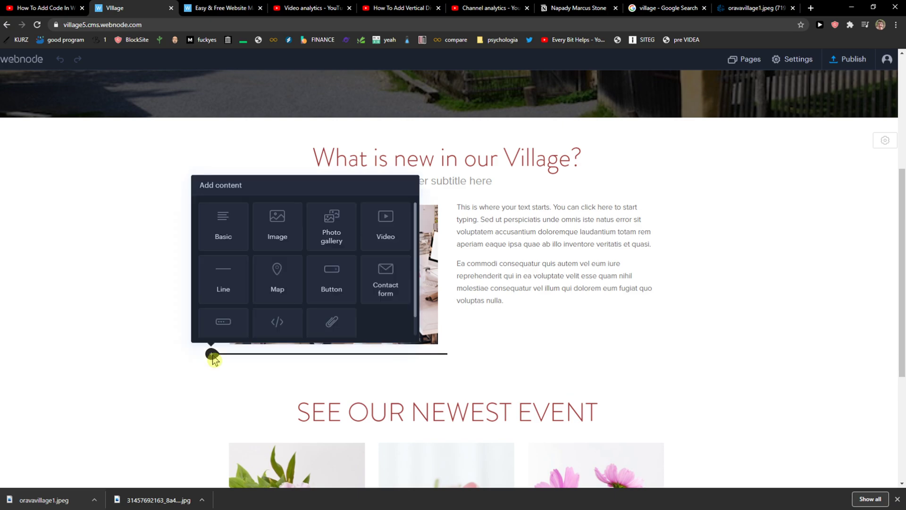
pyautogui.click(229, 244)
pyautogui.click(228, 367)
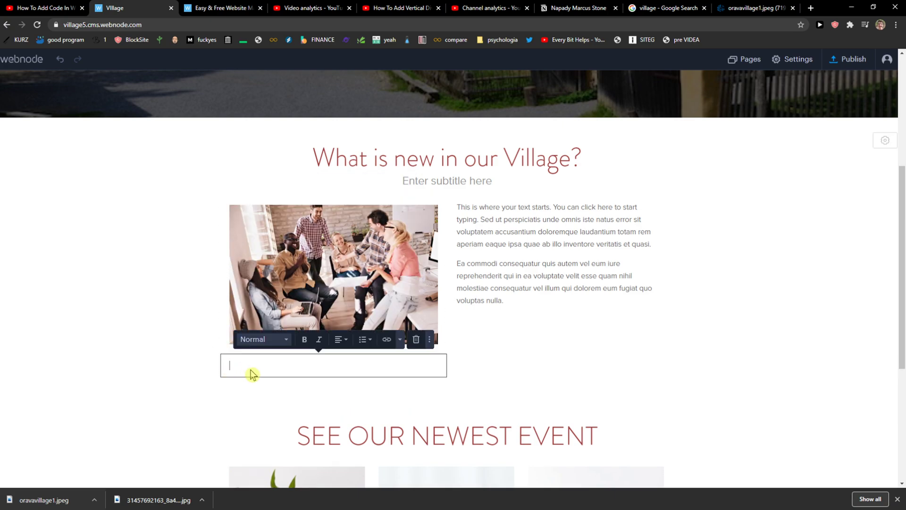
pyautogui.click(310, 403)
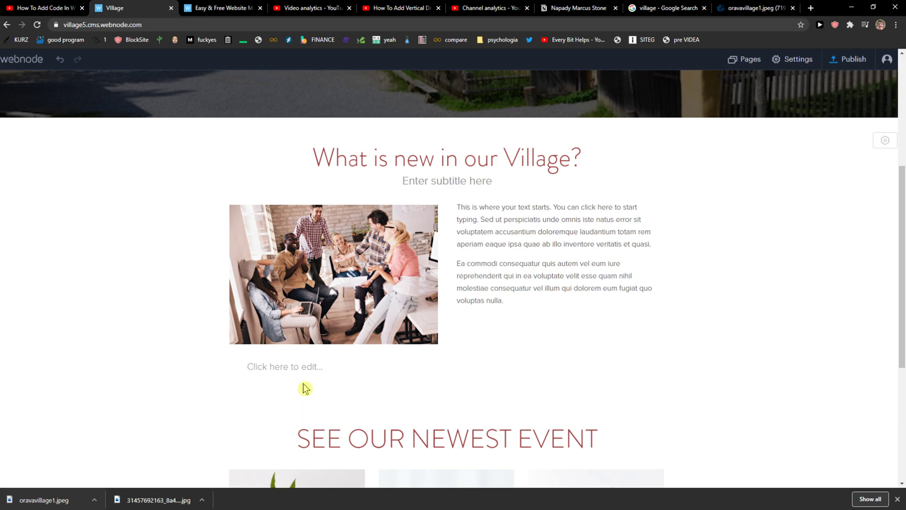
# Step: Add a second text block and drag it into a right-hand column beside the first
pyautogui.click(213, 382)
pyautogui.click(223, 250)
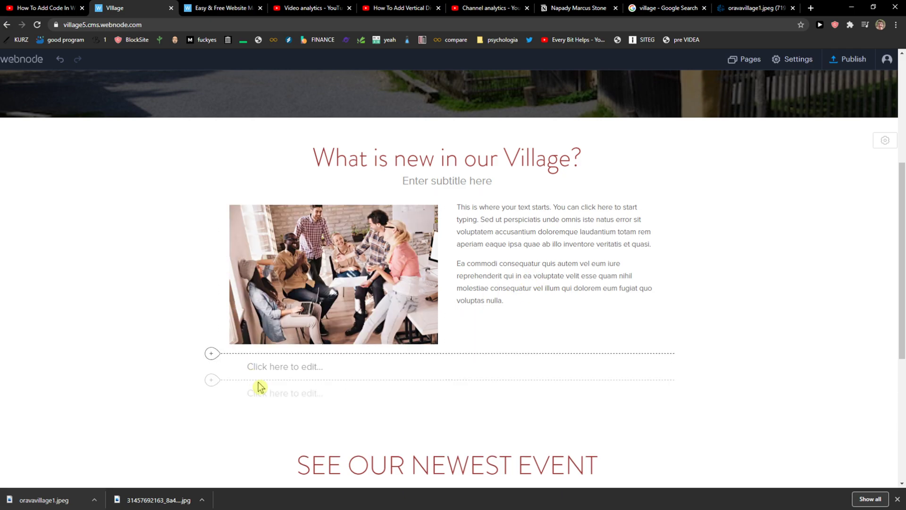
pyautogui.moveTo(223, 390); pyautogui.dragTo(602, 372)
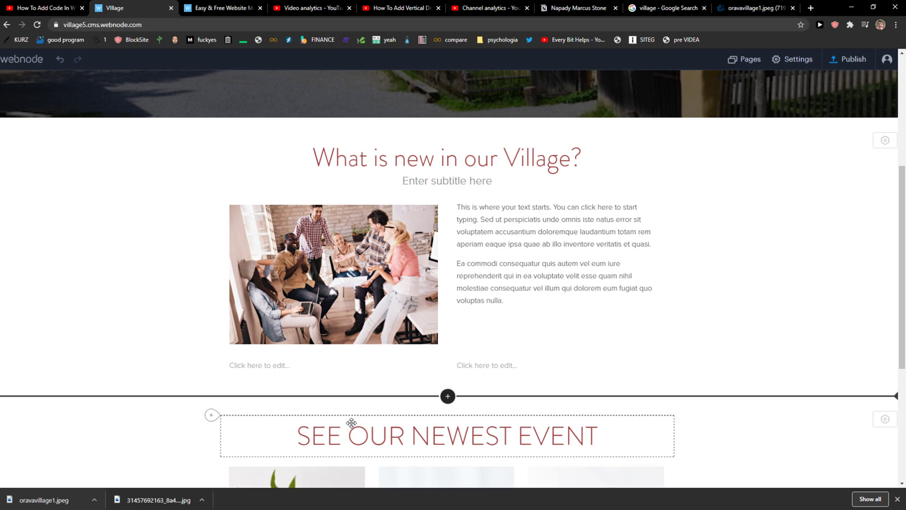
pyautogui.click(329, 419)
pyautogui.moveTo(329, 418); pyautogui.dragTo(442, 362)
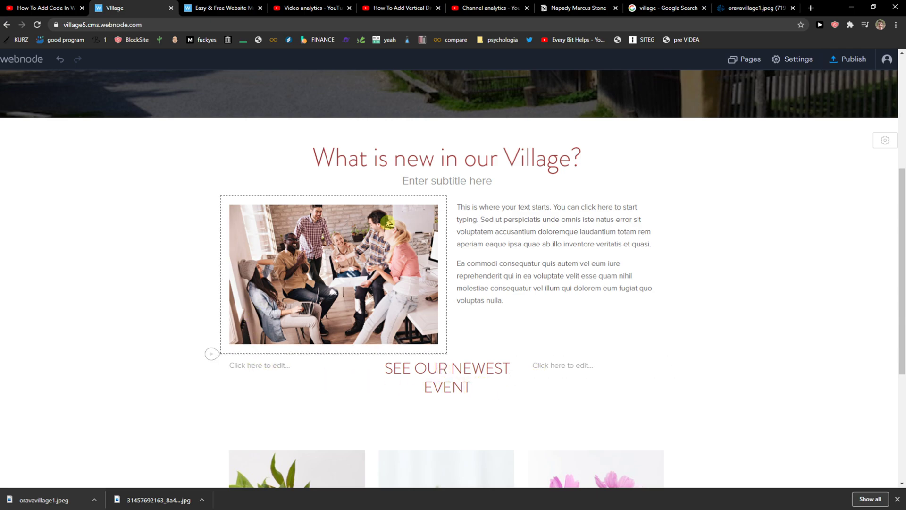
pyautogui.scroll(5, 404, 183)
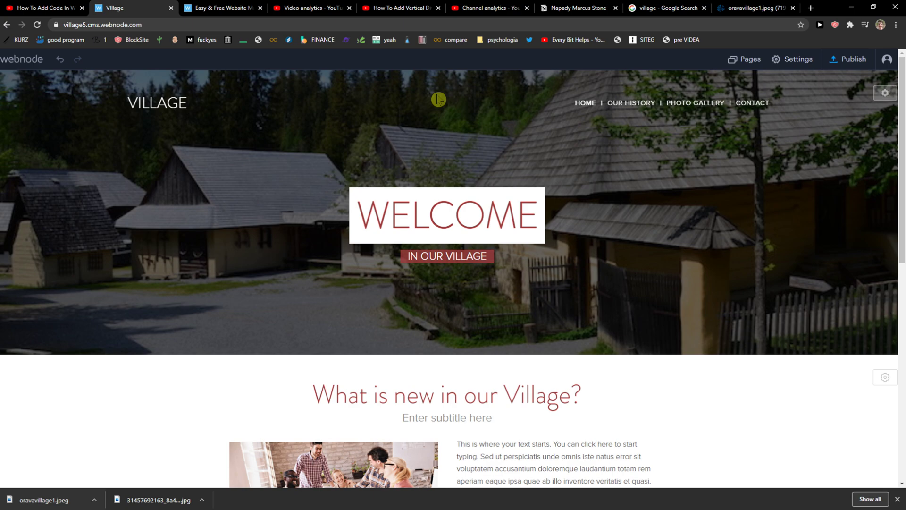
# Step: Publish the website and open the live site at village5.webnode.com
pyautogui.click(852, 61)
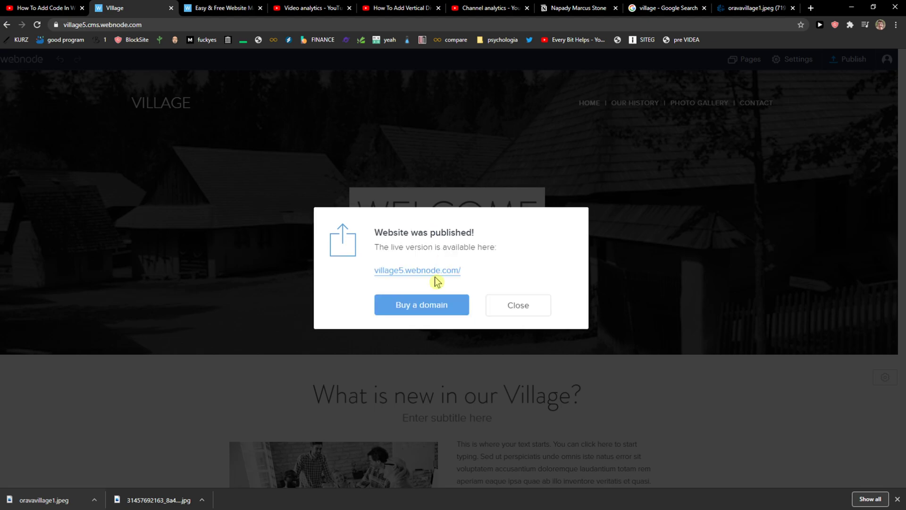
pyautogui.click(440, 279)
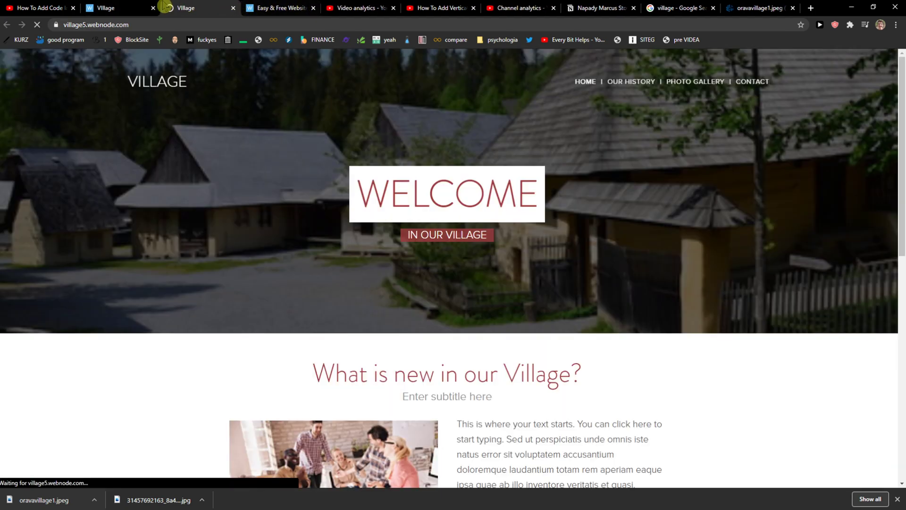
pyautogui.click(114, 8)
pyautogui.click(393, 297)
pyautogui.click(241, 8)
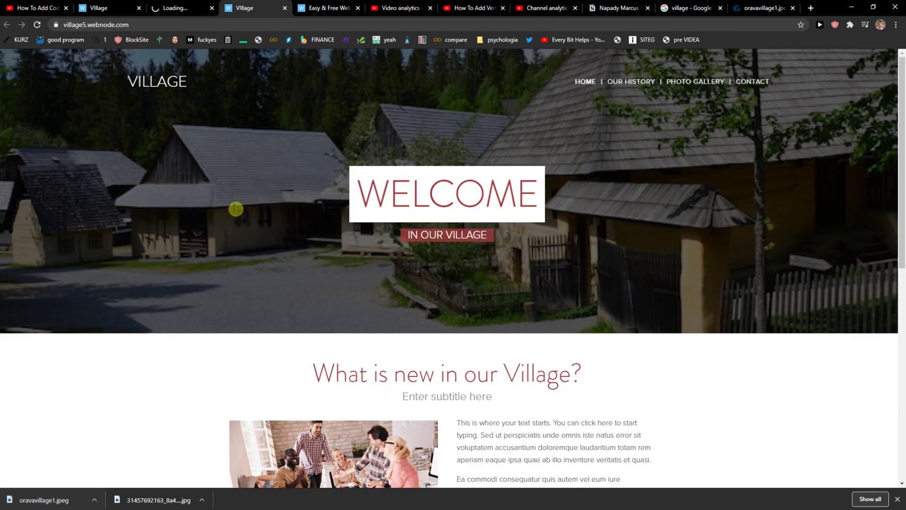
pyautogui.scroll(-8, 226, 236)
pyautogui.scroll(10, 189, 315)
# Step: On the live PHOTO GALLERY page, test the FOOTBALL IN OUR VILLAGE heading link, then return to the editor
pyautogui.click(675, 84)
pyautogui.scroll(-4, 438, 241)
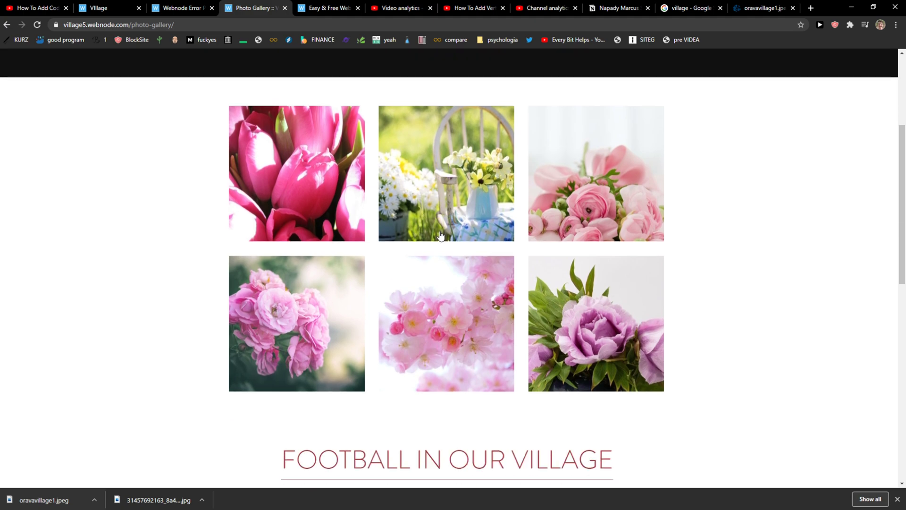
pyautogui.scroll(-5, 439, 235)
pyautogui.click(426, 172)
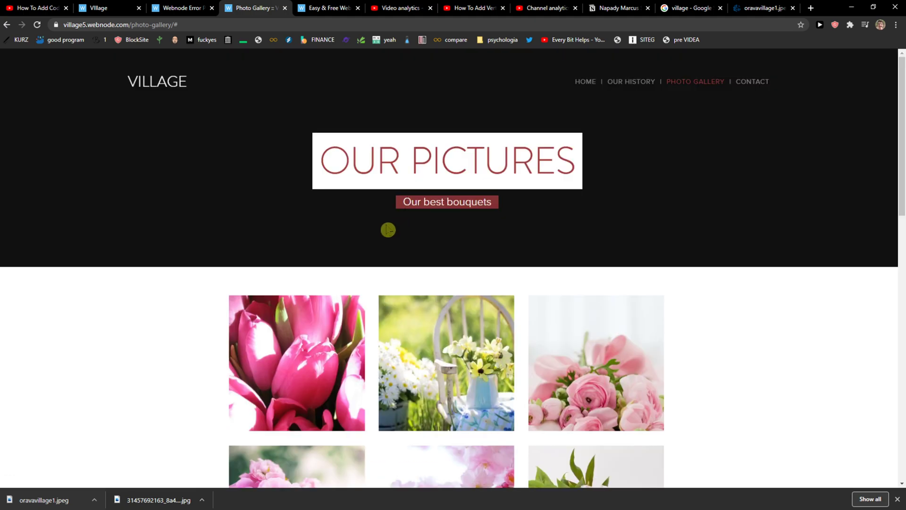
pyautogui.click(7, 25)
pyautogui.click(327, 188)
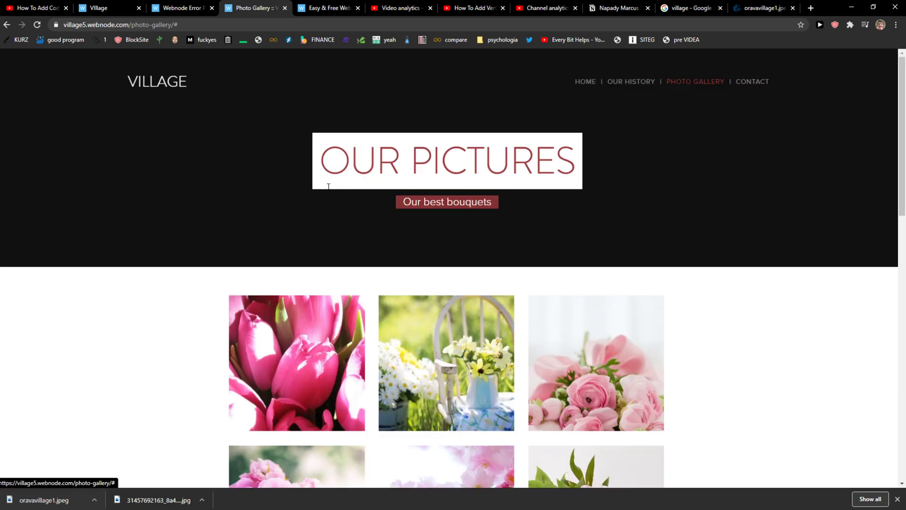
pyautogui.scroll(-2, 452, 272)
pyautogui.scroll(-6, 452, 271)
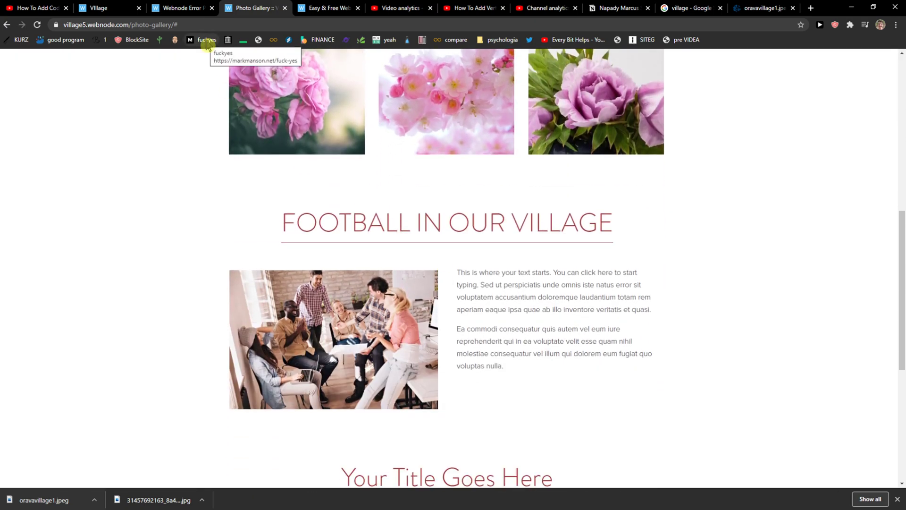
pyautogui.click(193, 7)
pyautogui.click(132, 8)
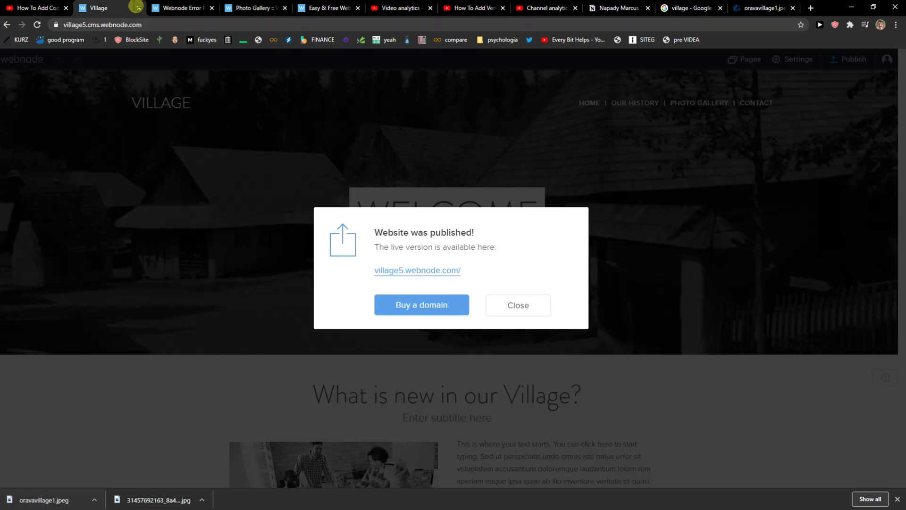
# Step: Try Buy a domain, then close both Webnode Error tabs it opened
pyautogui.click(404, 305)
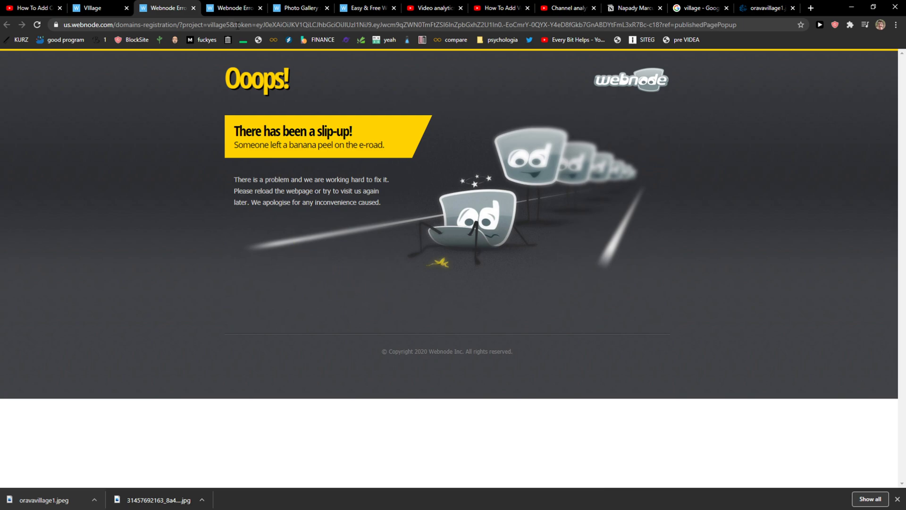
pyautogui.click(132, 8)
pyautogui.click(193, 7)
pyautogui.click(193, 7)
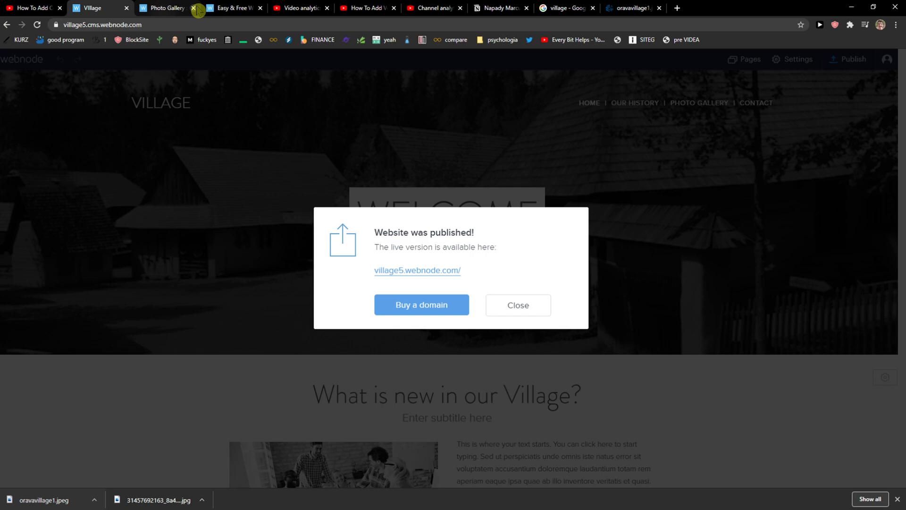
# Step: Close the 'Website was published!' dialog and view the PROFI, STANDARD, MINI and LIMITED plan pricing
pyautogui.click(524, 304)
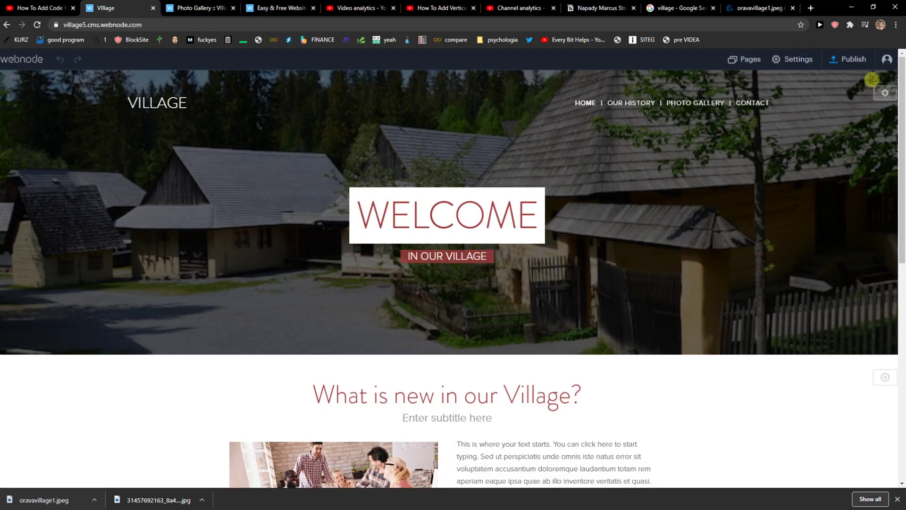
pyautogui.click(798, 57)
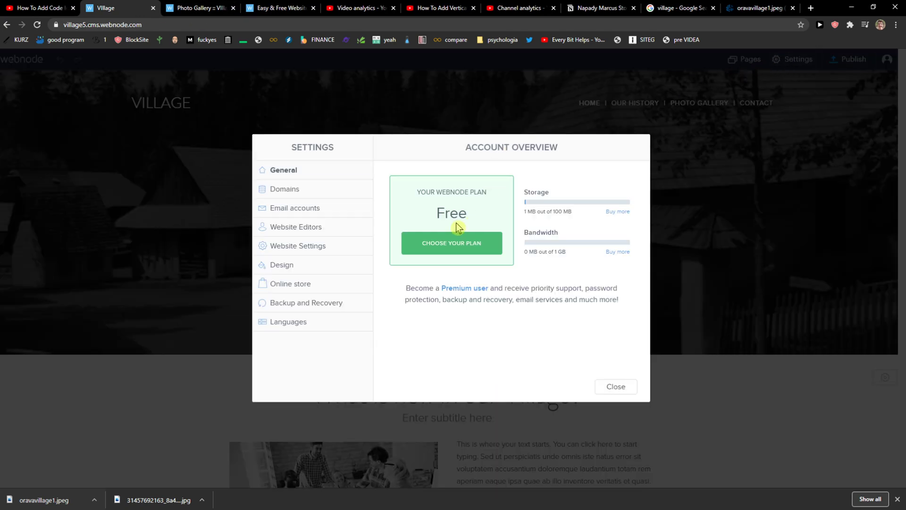
pyautogui.click(452, 244)
pyautogui.scroll(-2, 257, 210)
pyautogui.scroll(-4, 454, 264)
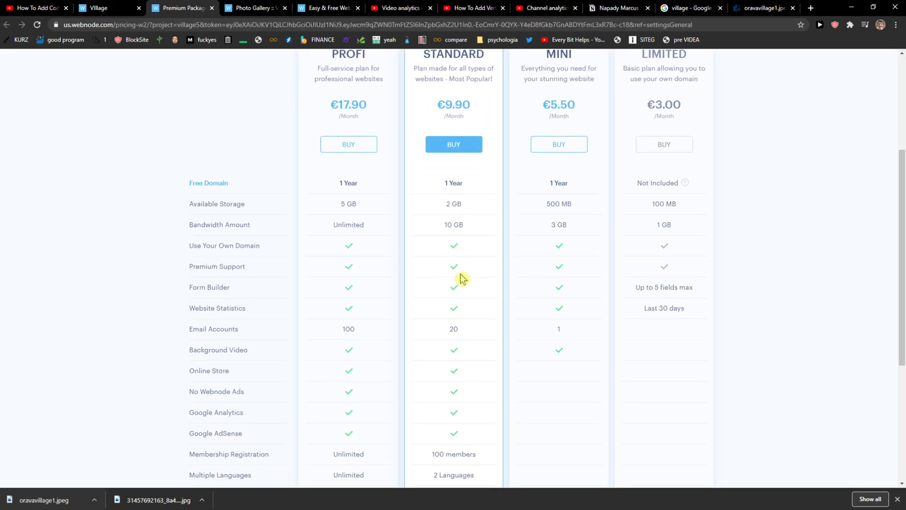
pyautogui.scroll(3, 446, 287)
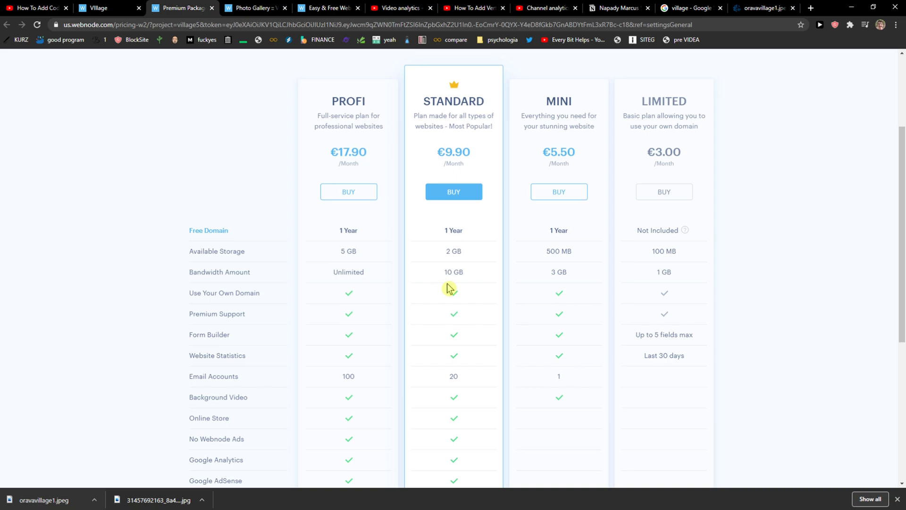